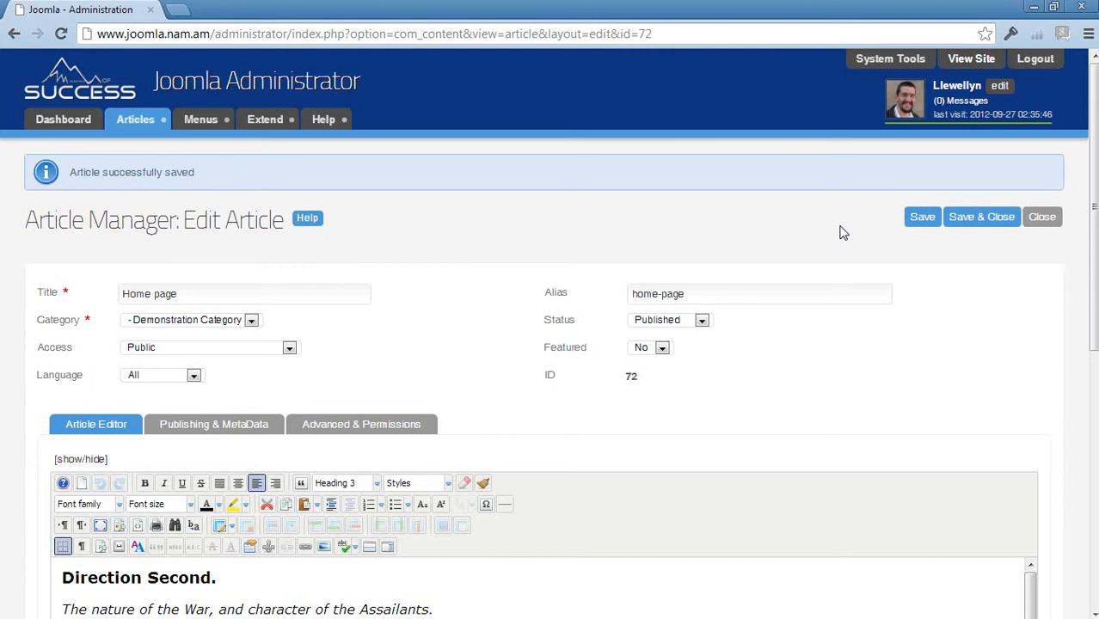
# Look through the Home page article's edit form, its saving options and its text in the article editor
pyautogui.scroll(-4, 842, 233)
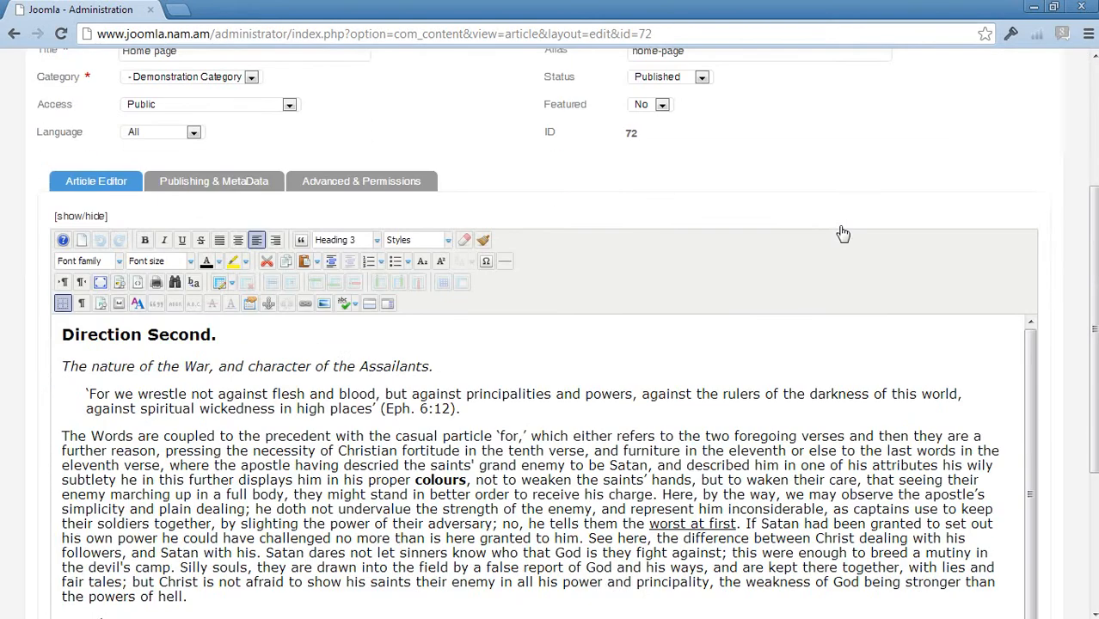
pyautogui.scroll(-1, 653, 404)
pyautogui.scroll(2, 662, 405)
pyautogui.scroll(3, 811, 412)
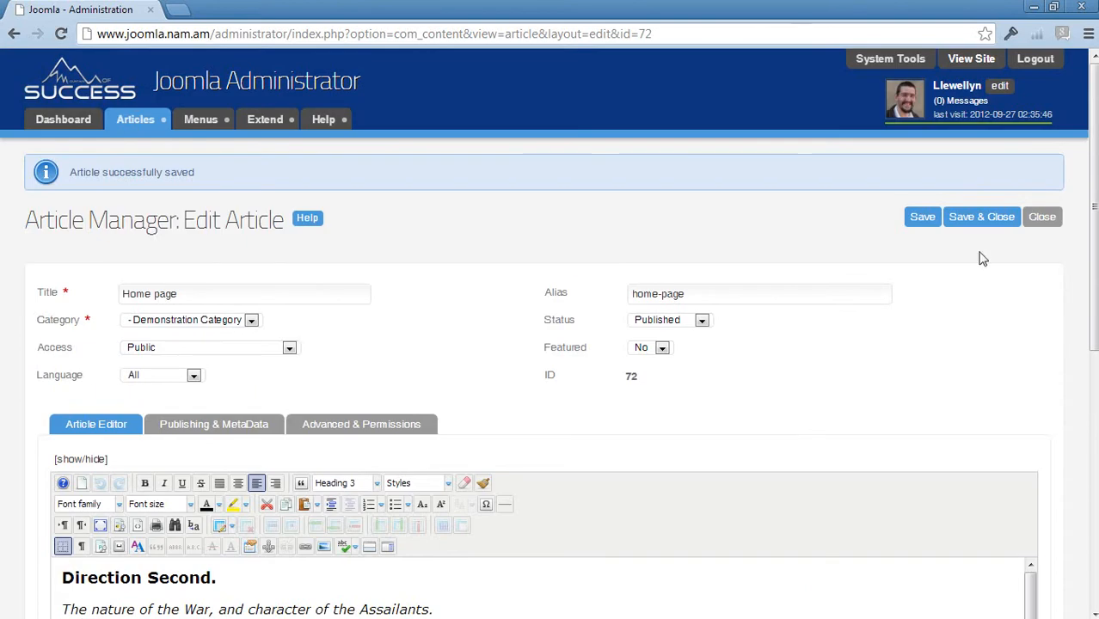
pyautogui.click(922, 222)
pyautogui.scroll(-3, 509, 323)
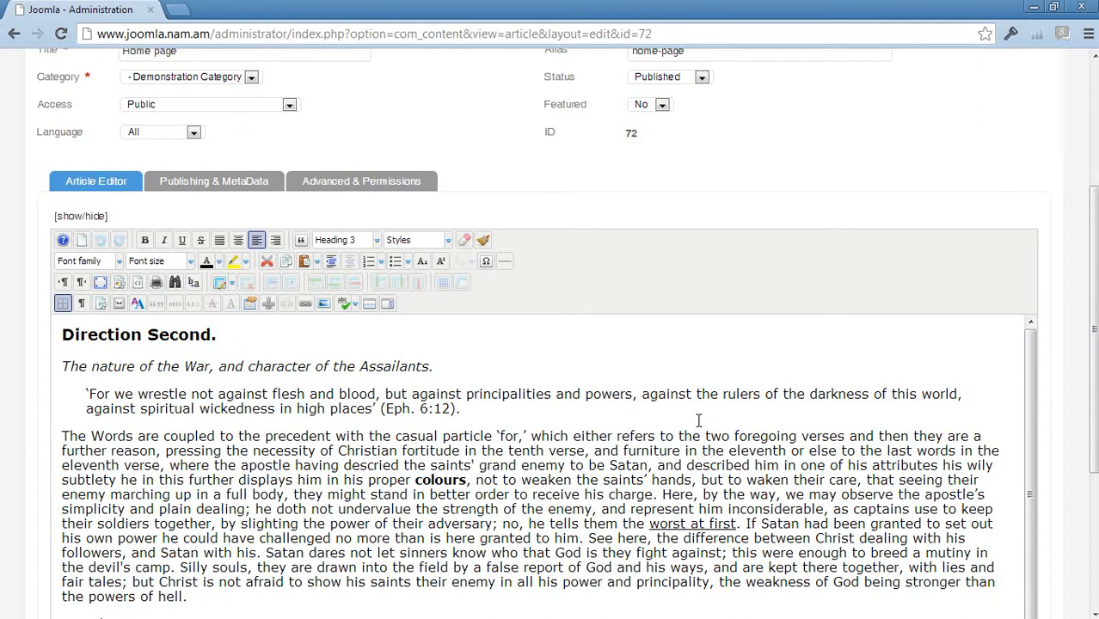
pyautogui.scroll(3, 698, 421)
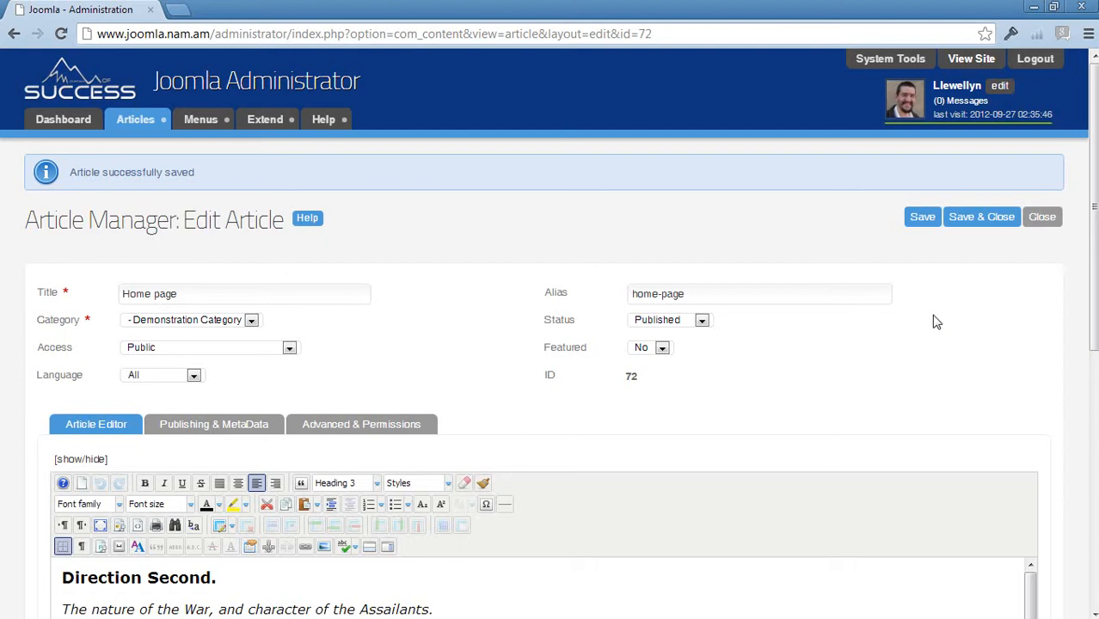
pyautogui.click(983, 227)
pyautogui.scroll(-4, 574, 503)
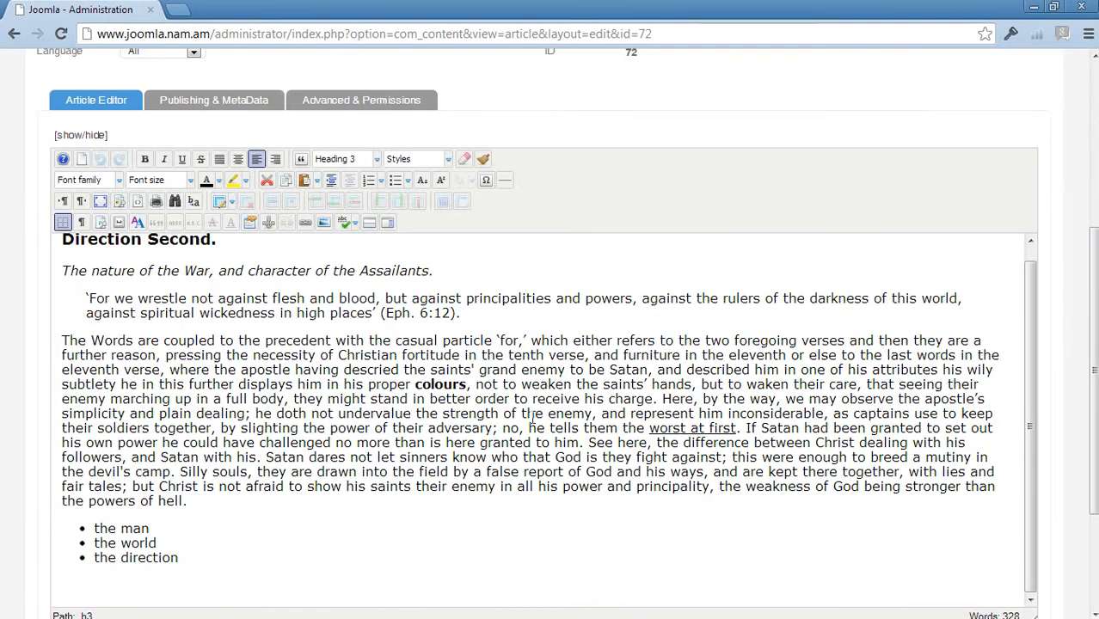
pyautogui.scroll(4, 531, 417)
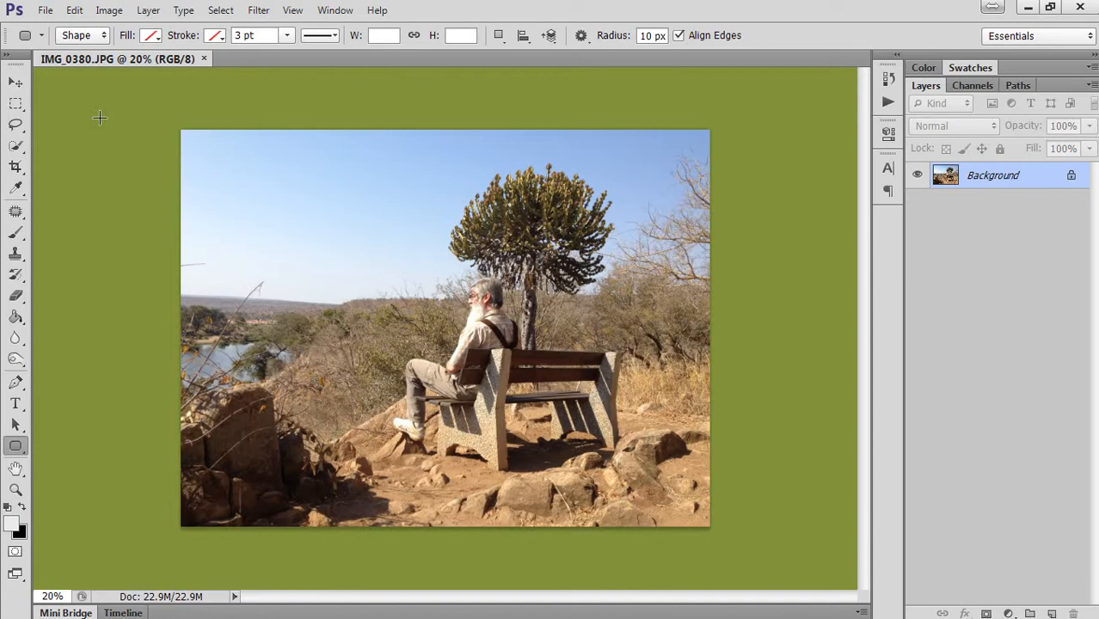
# Switch to Photoshop, open the Image Size settings for IMG_0380.JPG, and check the available pixel and document size units
pyautogui.click(16, 83)
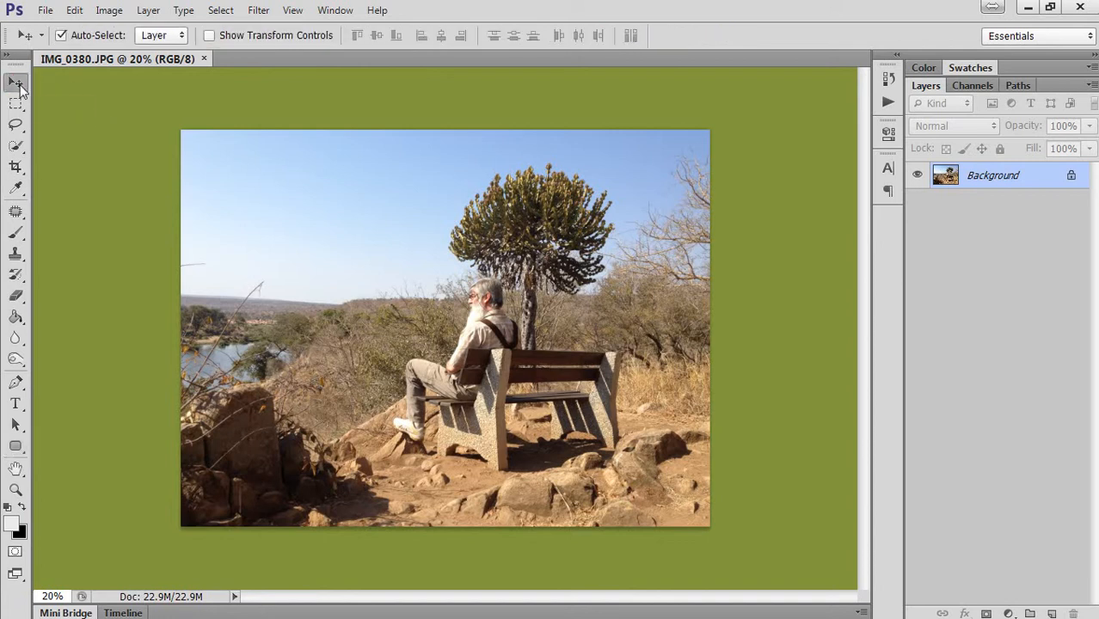
pyautogui.click(108, 10)
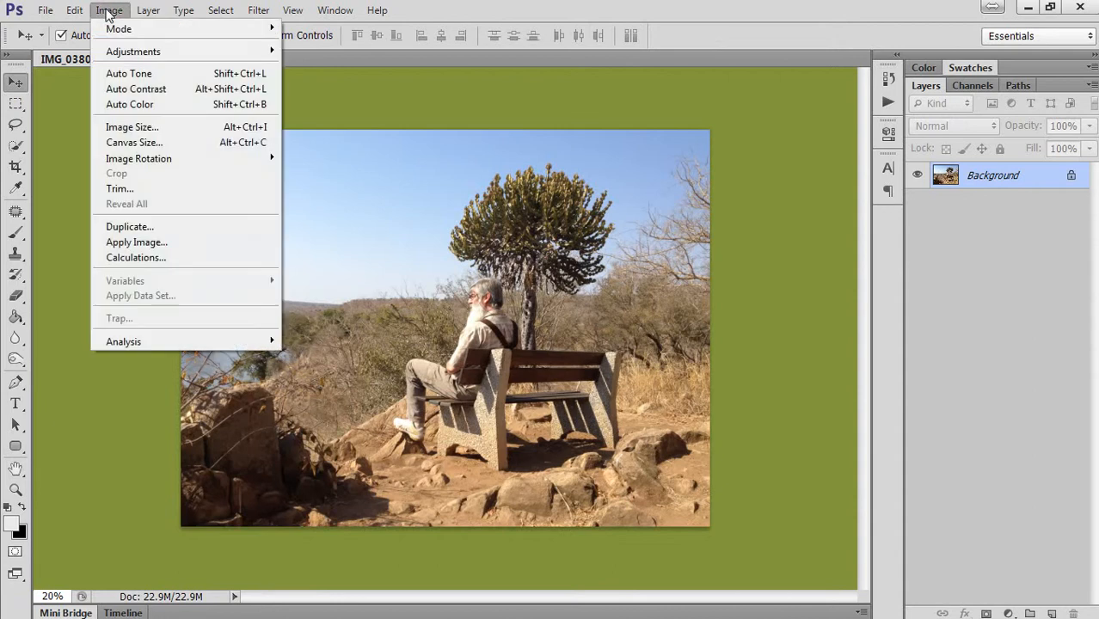
pyautogui.click(128, 127)
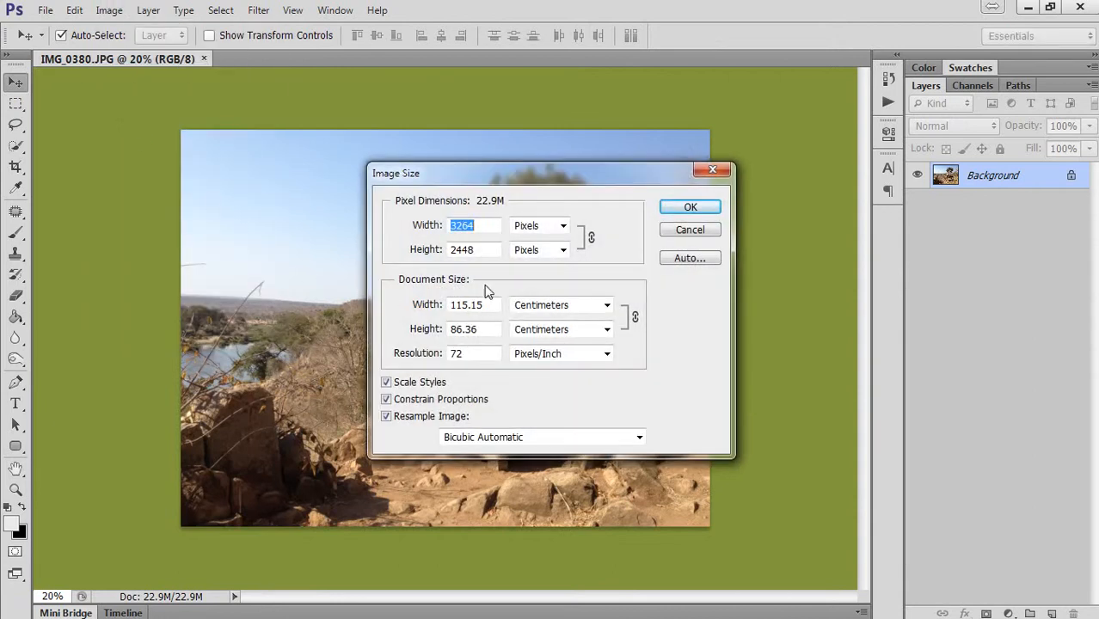
pyautogui.click(562, 226)
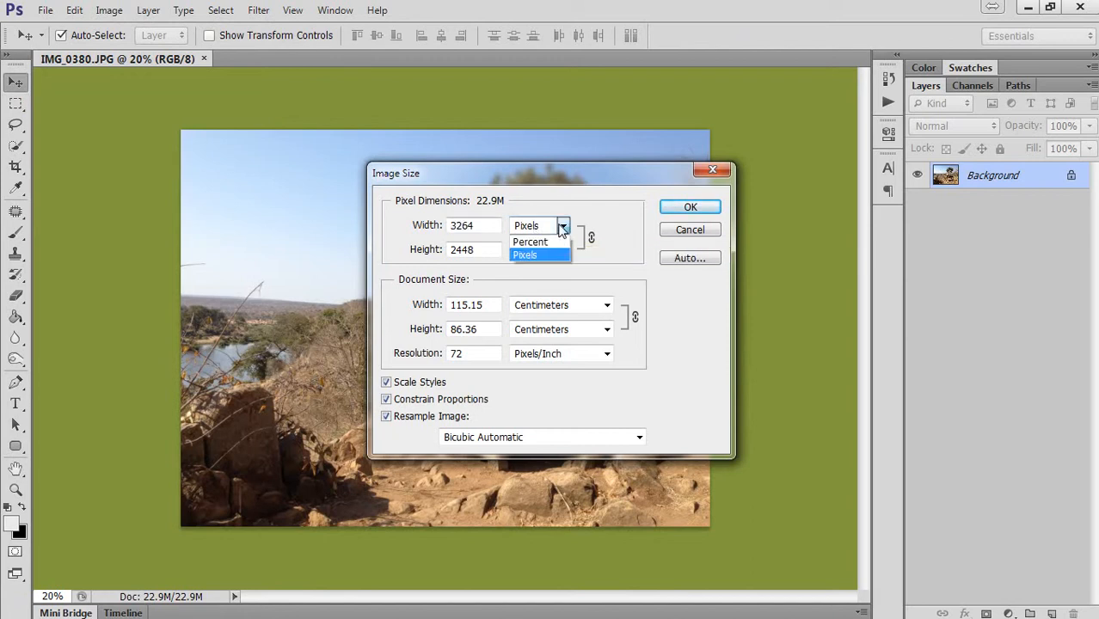
pyautogui.click(562, 226)
pyautogui.click(605, 306)
pyautogui.click(606, 302)
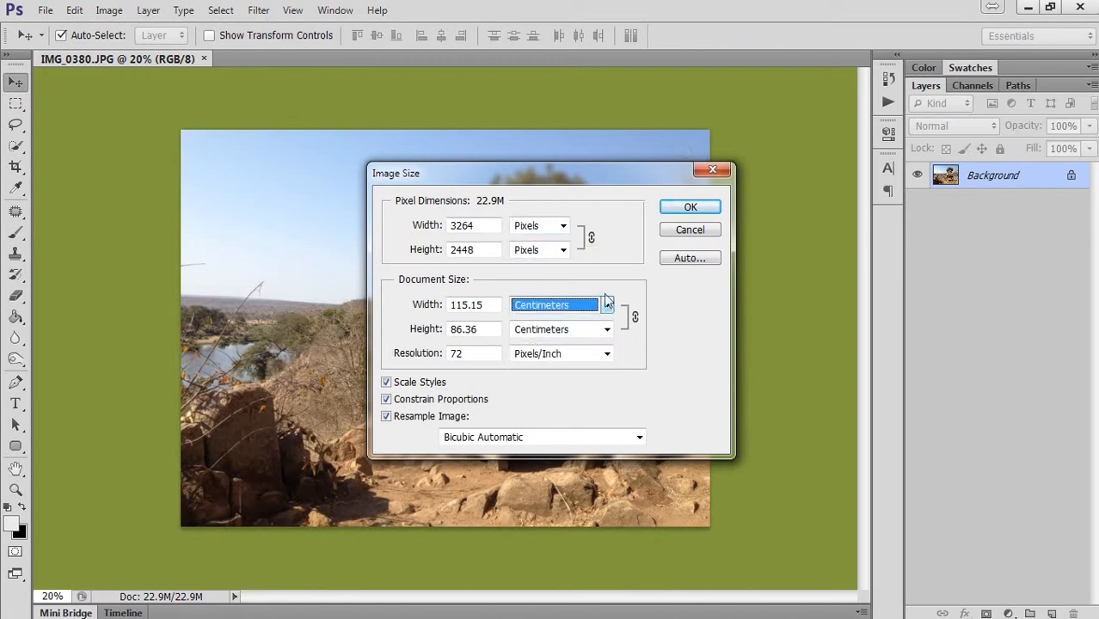
pyautogui.click(601, 262)
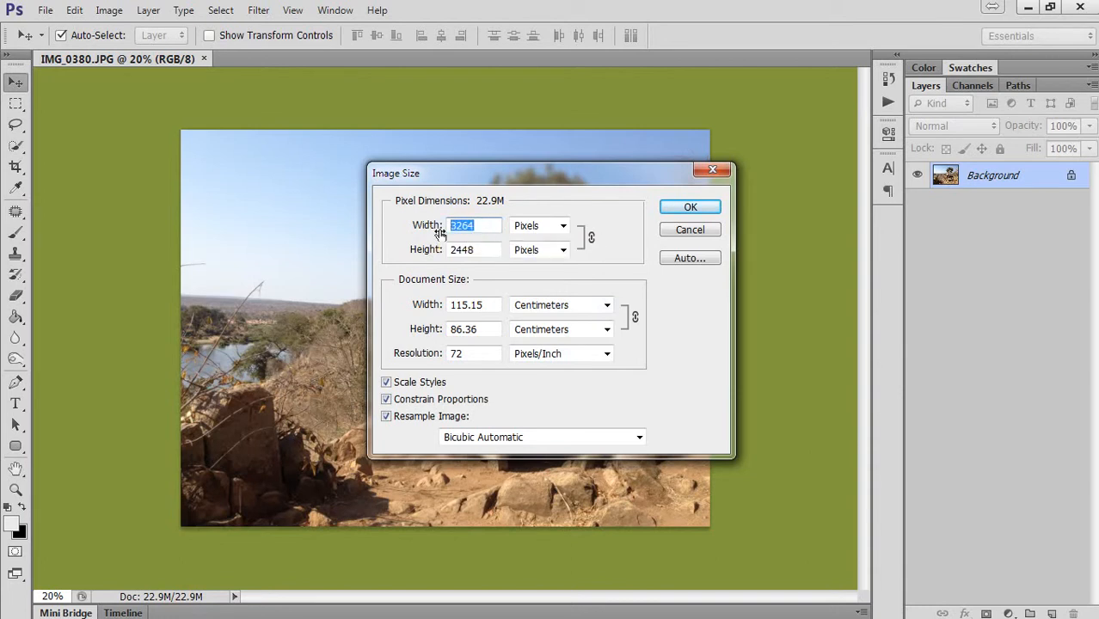
# Try pixel widths of 400 and 500 for the photo with its proportions constrained
pyautogui.write('400')
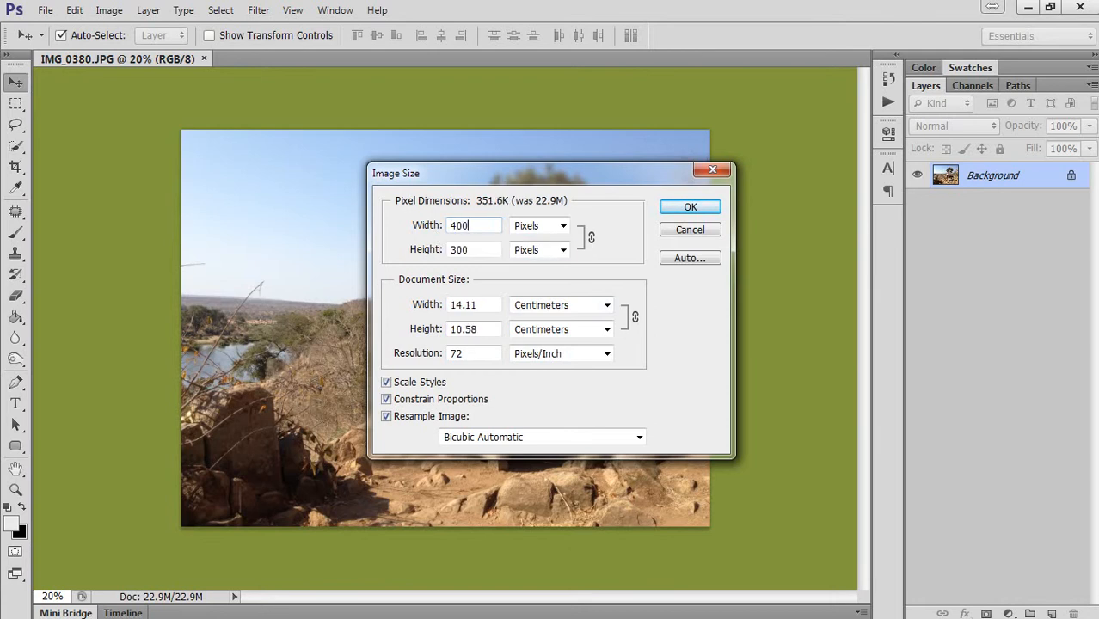
pyautogui.press('Up')
pyautogui.press('Up')
pyautogui.click(472, 230)
pyautogui.moveTo(472, 231); pyautogui.dragTo(449, 234)
pyautogui.write('500')
pyautogui.click(476, 249)
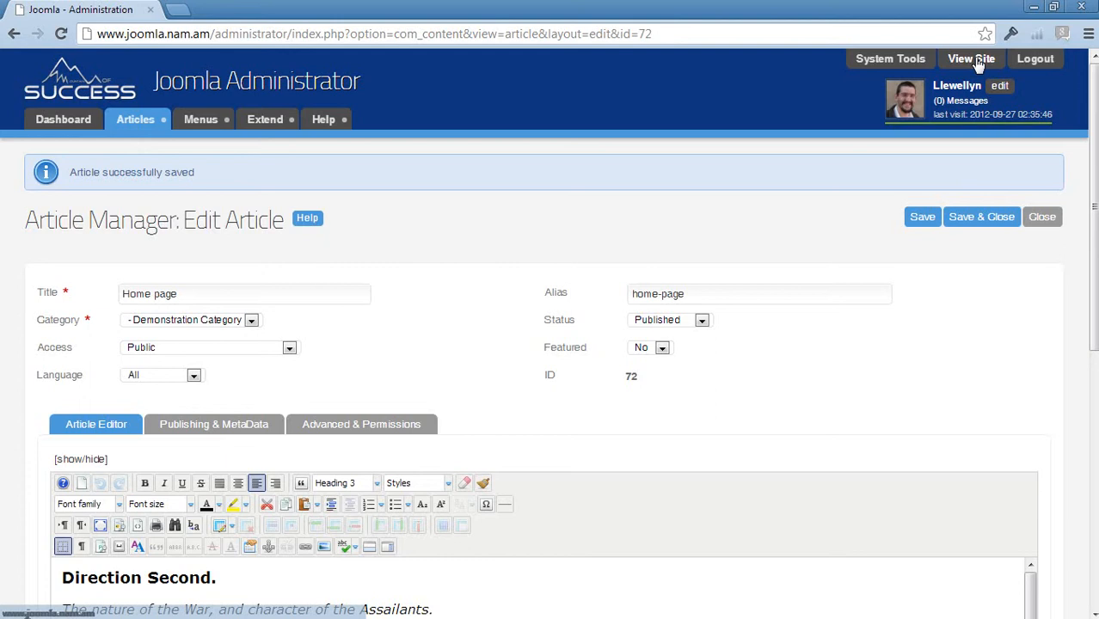
# Switch to the Joomla administrator and open the live site
pyautogui.click(971, 60)
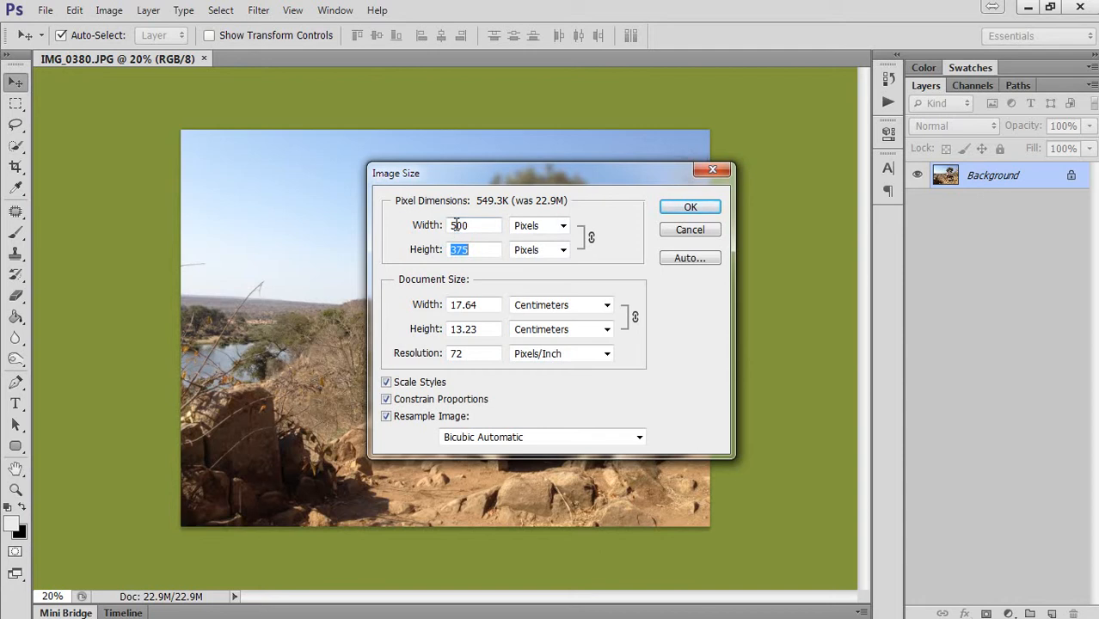
# Switch back to Photoshop and try image widths of 400 and 200 pixels in the Image Size settings
pyautogui.moveTo(455, 224); pyautogui.dragTo(445, 231)
pyautogui.write('4')
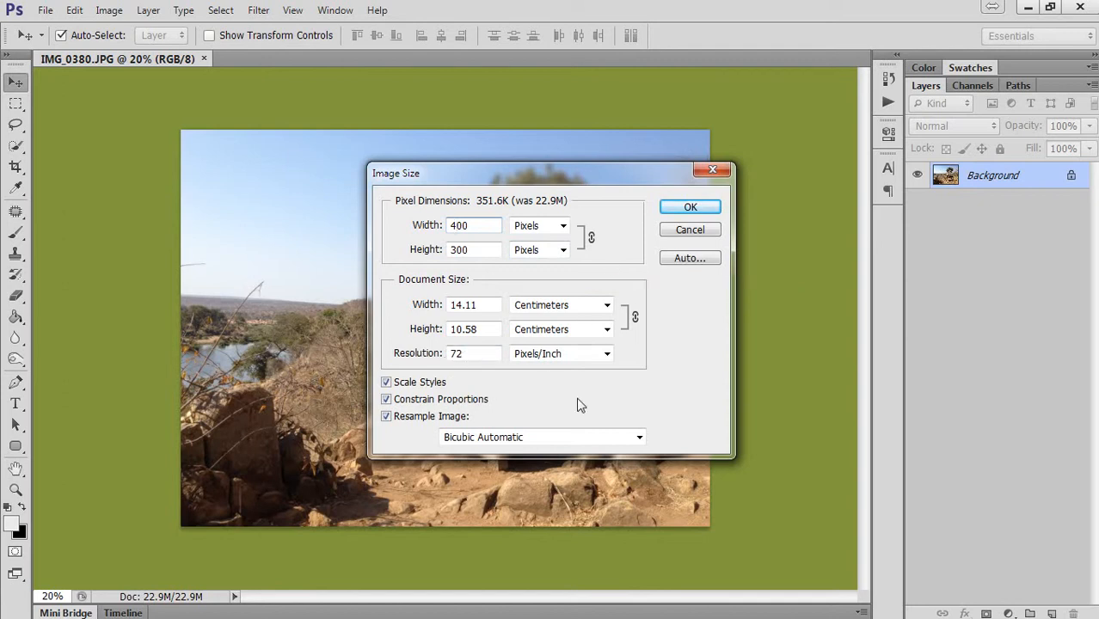
pyautogui.doubleClick(465, 353)
pyautogui.click(482, 353)
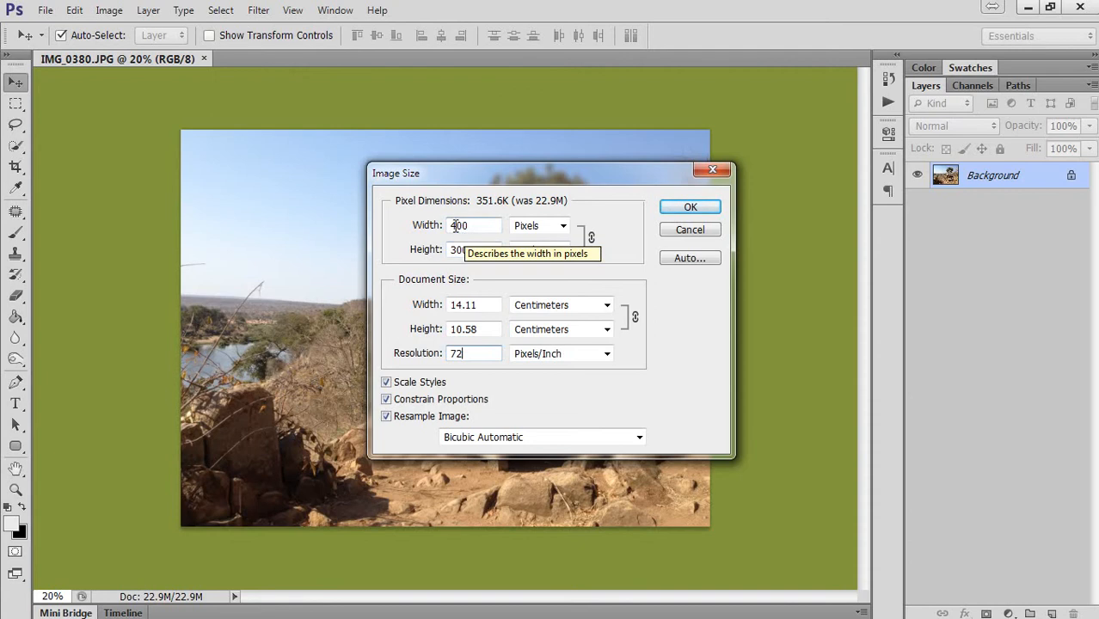
pyautogui.moveTo(452, 226); pyautogui.dragTo(499, 225)
pyautogui.write('200')
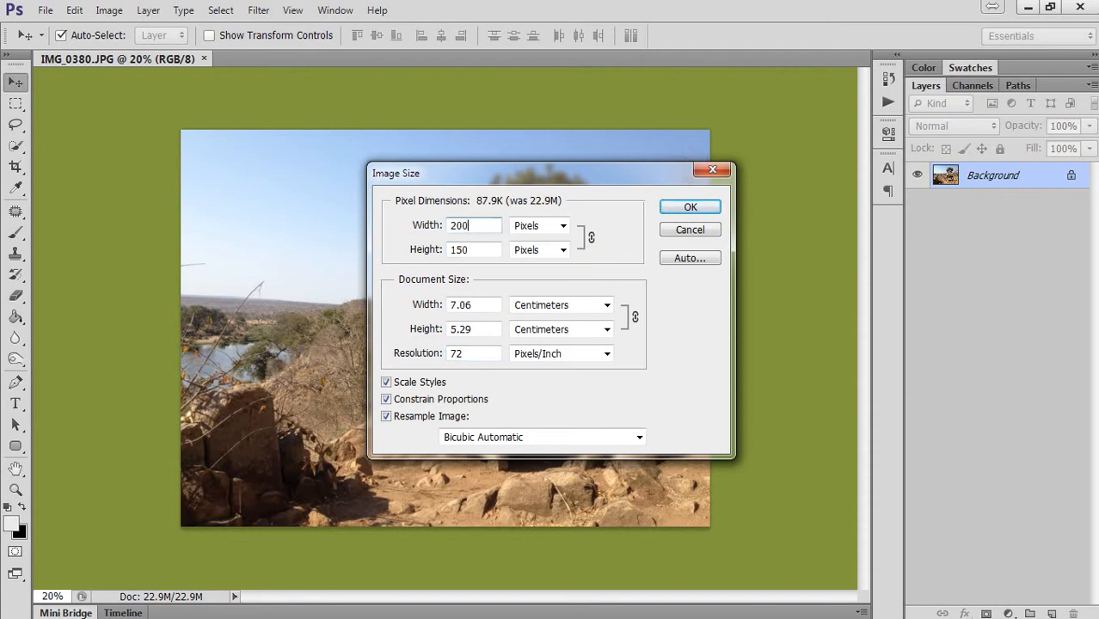
pyautogui.click(492, 249)
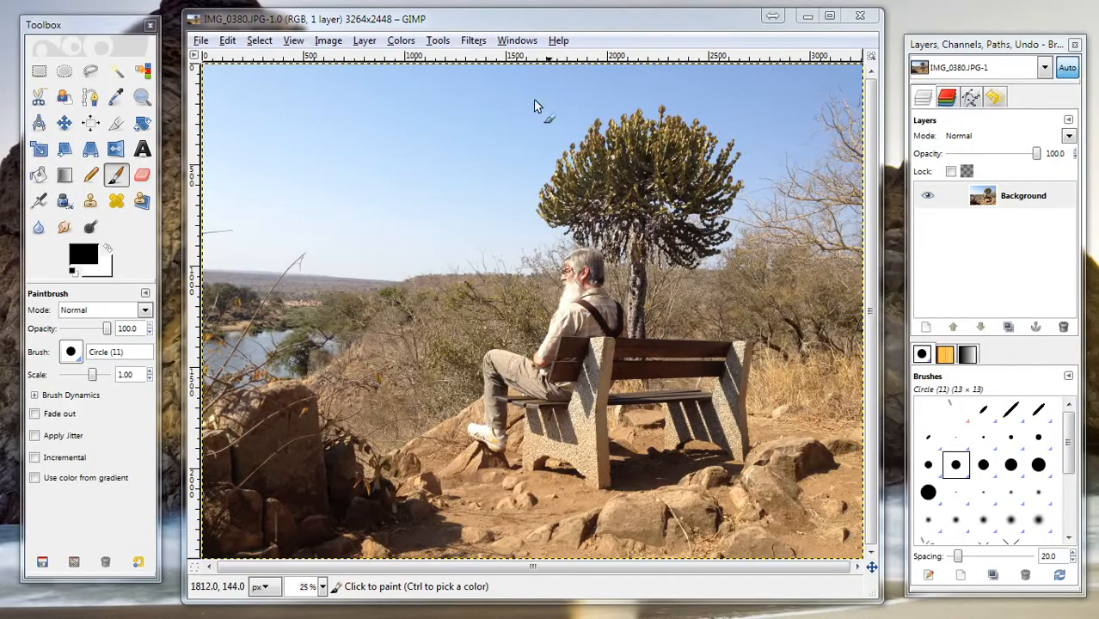
# Switch to GIMP and open Scale Image for IMG_0380.JPG, keeping the width and height linked
pyautogui.click(327, 43)
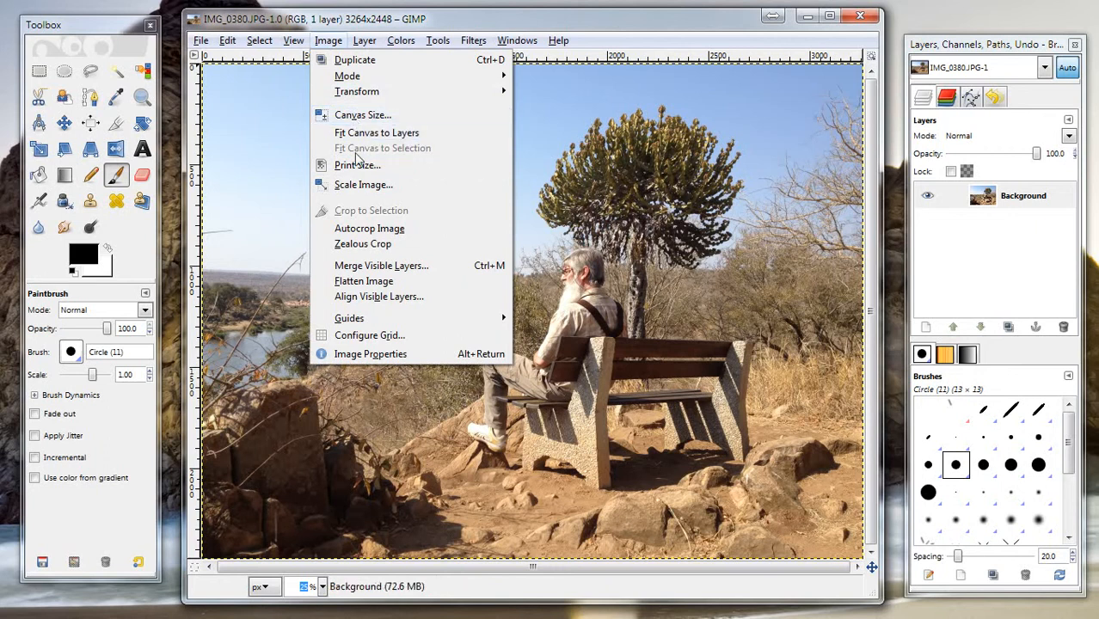
pyautogui.click(359, 185)
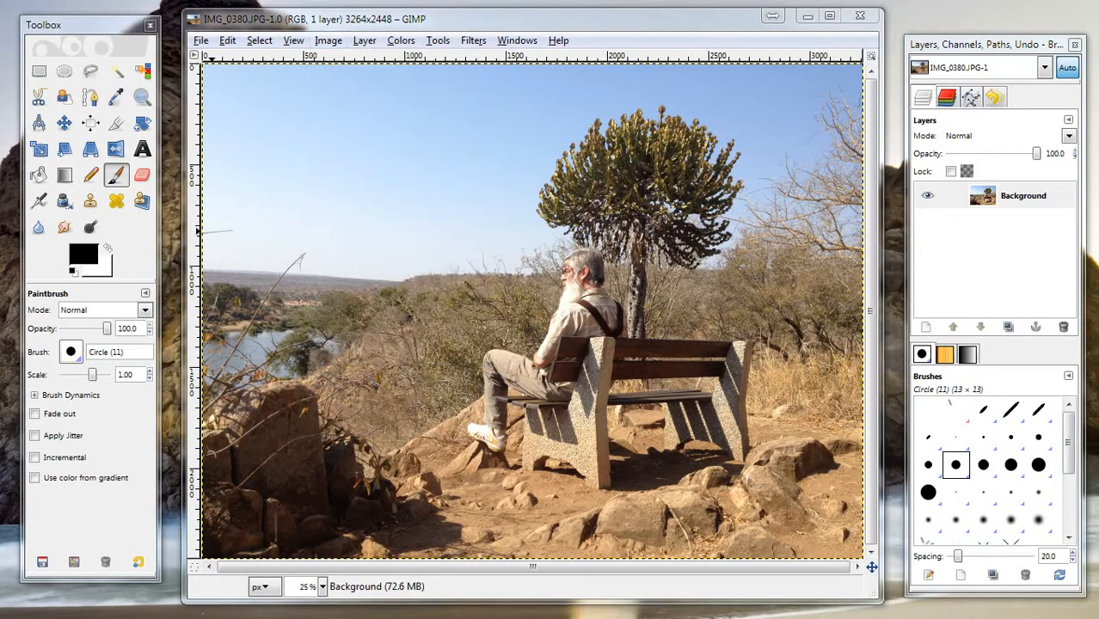
pyautogui.moveTo(460, 105)
pyautogui.mouseDown()
pyautogui.moveTo(593, 90)
pyautogui.moveTo(471, 113)
pyautogui.mouseUp()
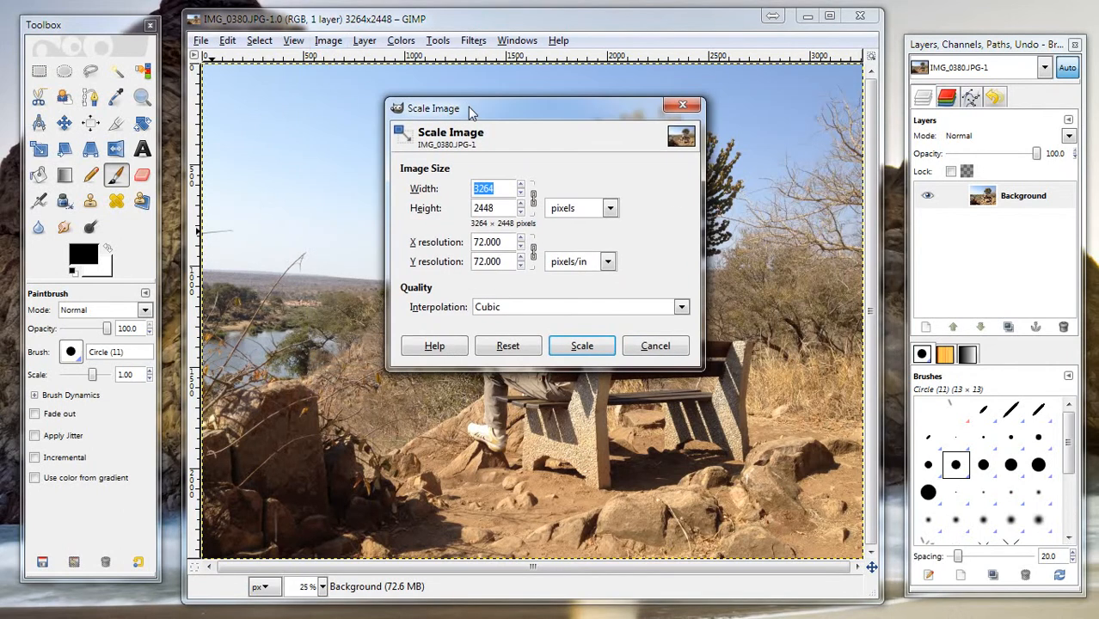
pyautogui.click(534, 199)
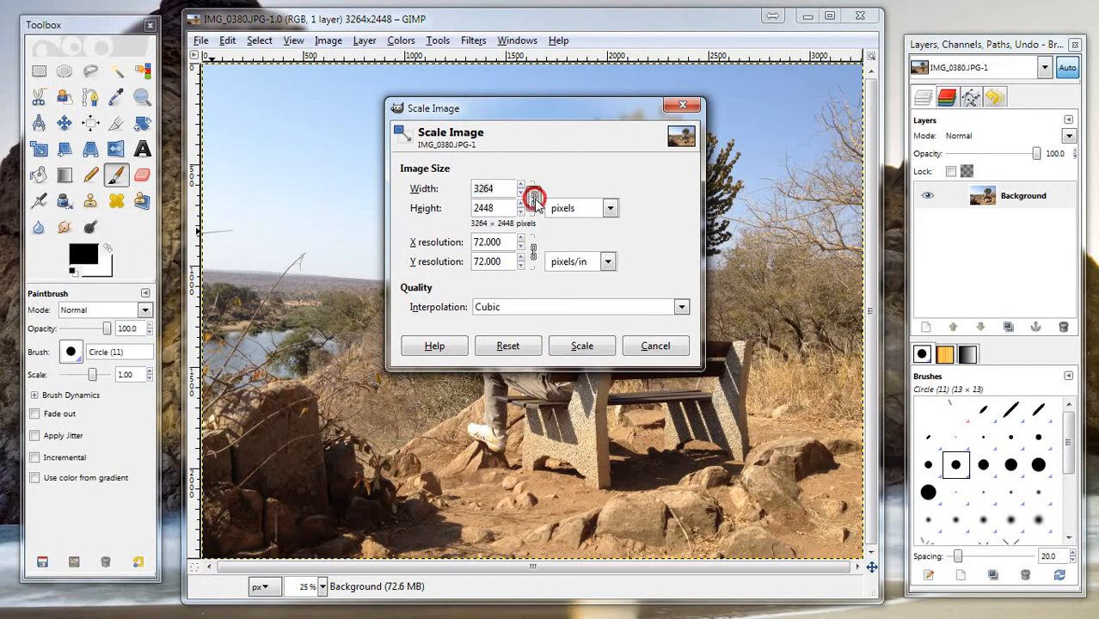
pyautogui.click(534, 200)
pyautogui.click(534, 200)
pyautogui.click(534, 203)
# Scale the image to a width of 400 pixels with proportional height and Cubic interpolation
pyautogui.doubleClick(484, 187)
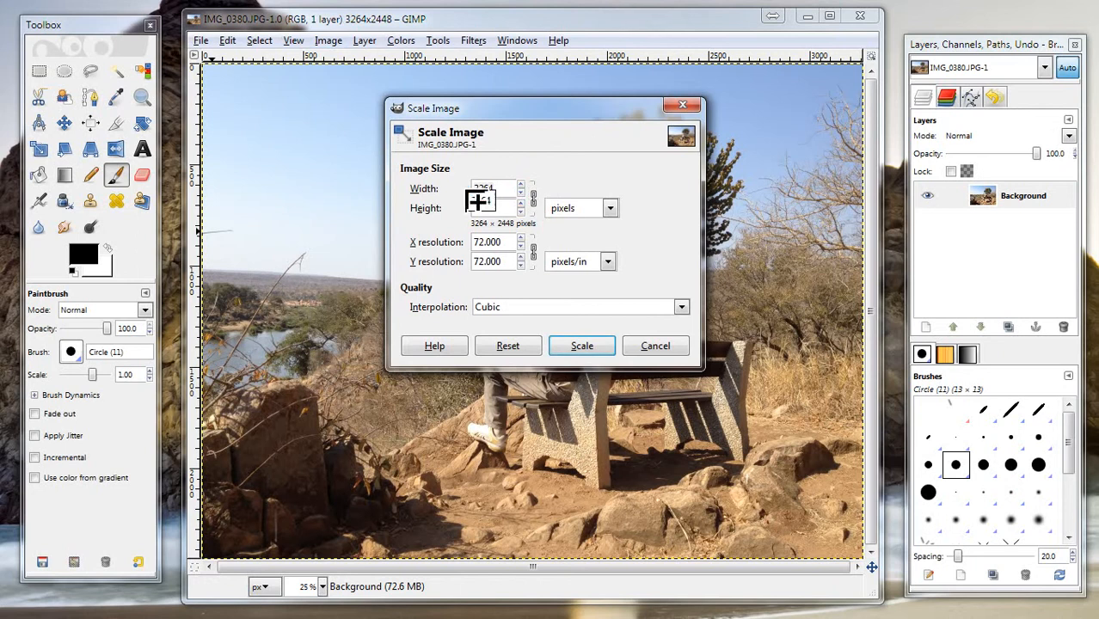
pyautogui.write('400')
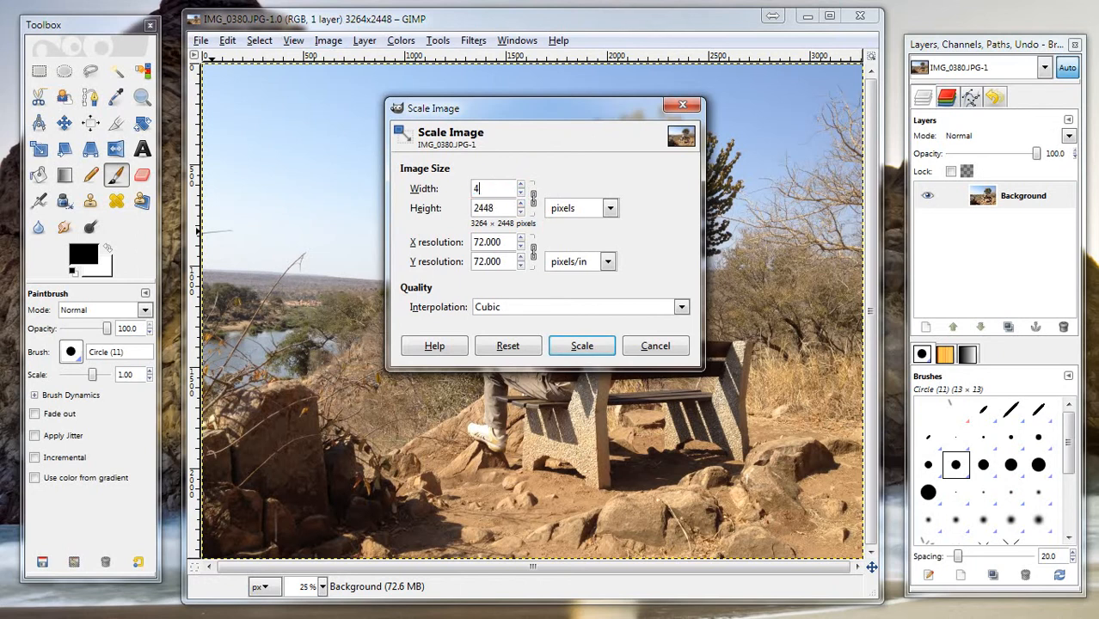
pyautogui.press('Tab')
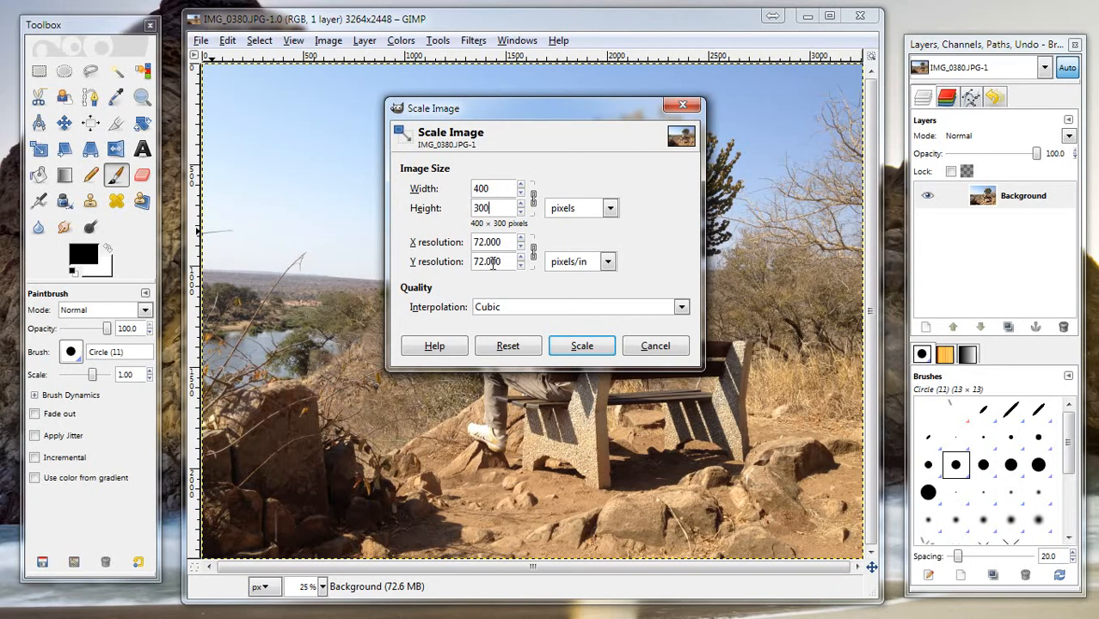
pyautogui.click(606, 308)
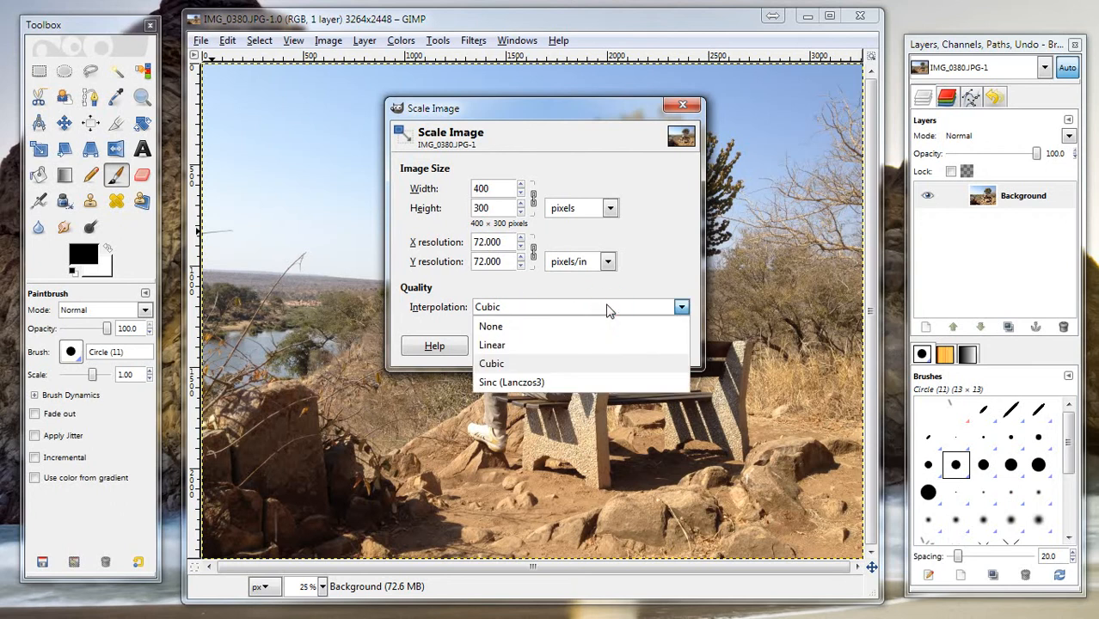
pyautogui.click(444, 294)
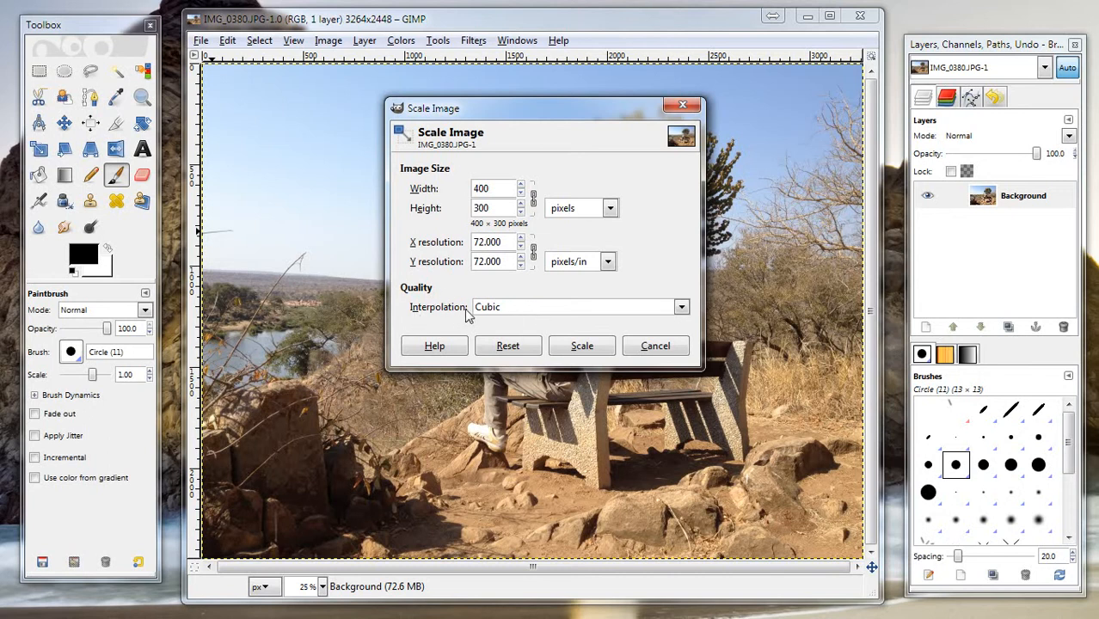
pyautogui.click(582, 346)
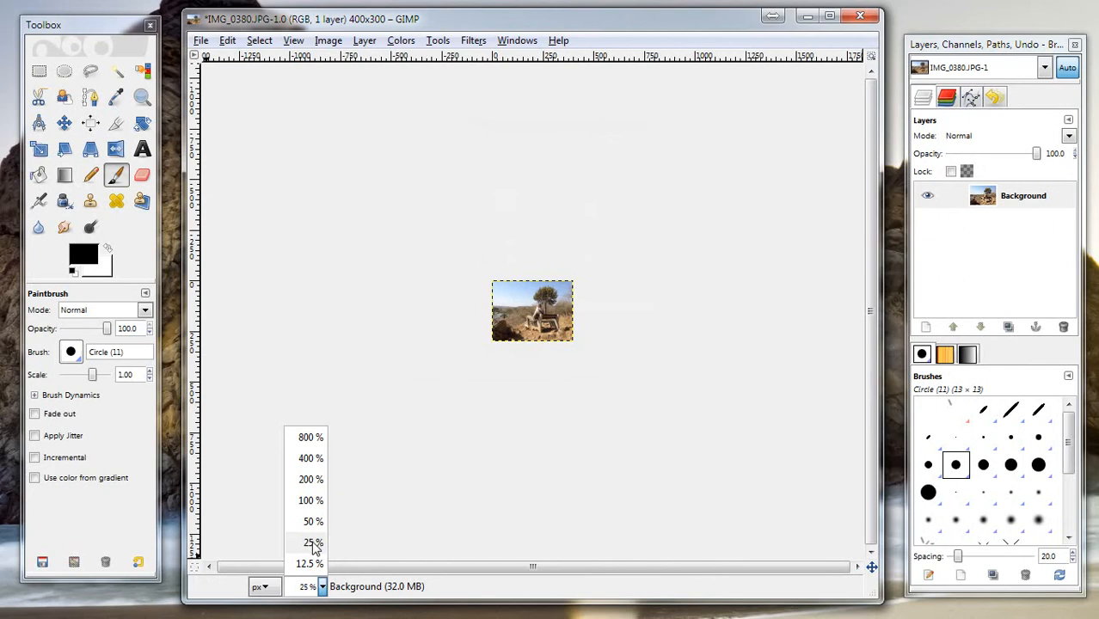
# Open the Save As options for the scaled image
pyautogui.click(310, 500)
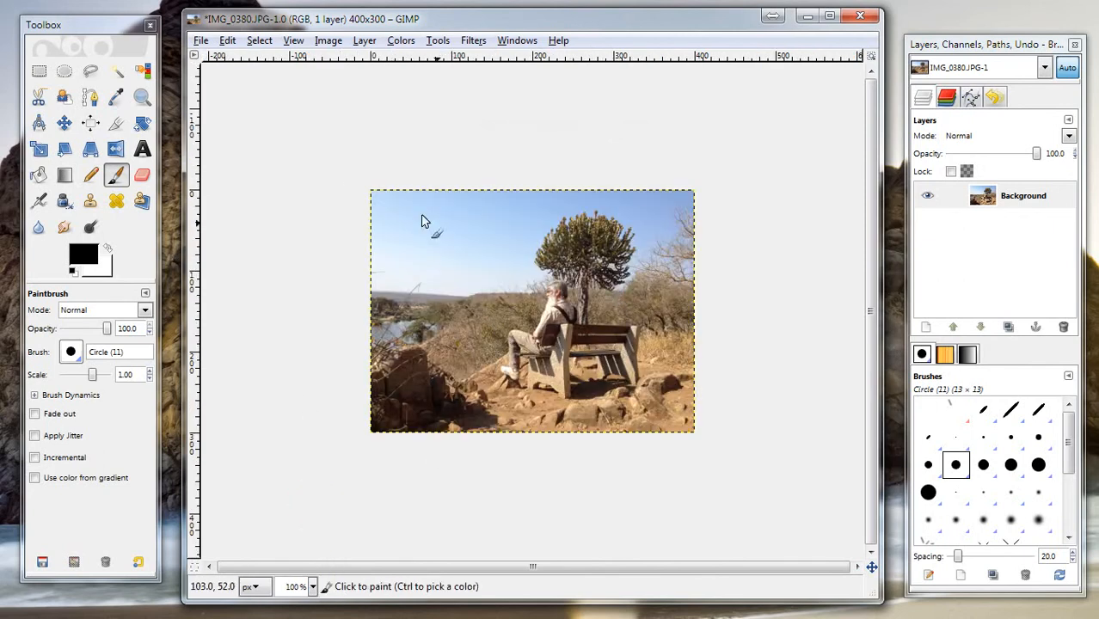
pyautogui.click(198, 41)
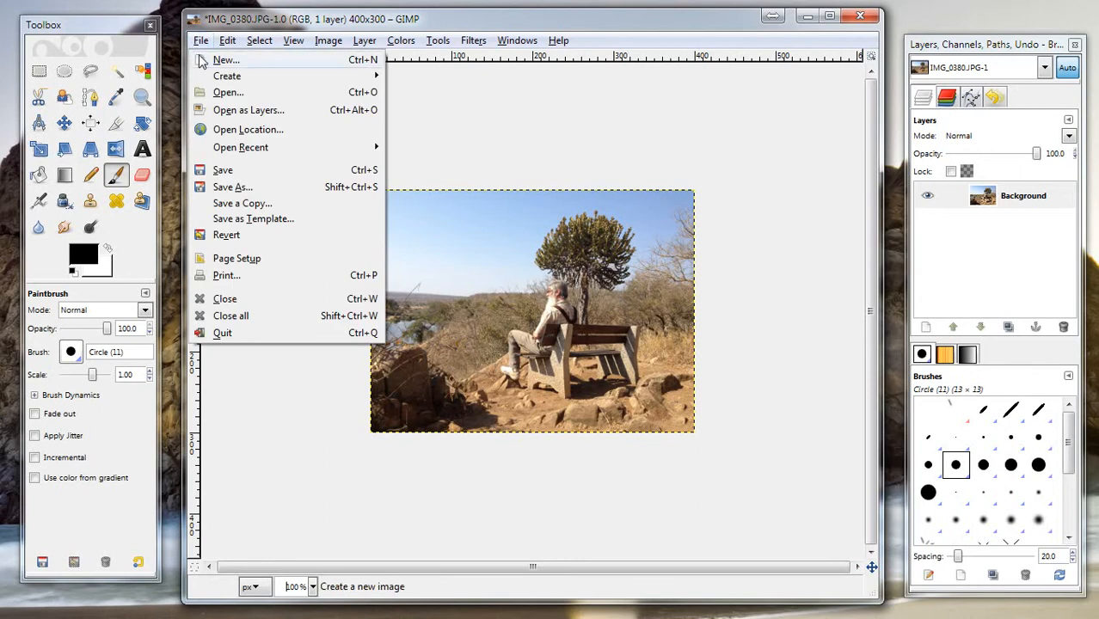
pyautogui.click(228, 186)
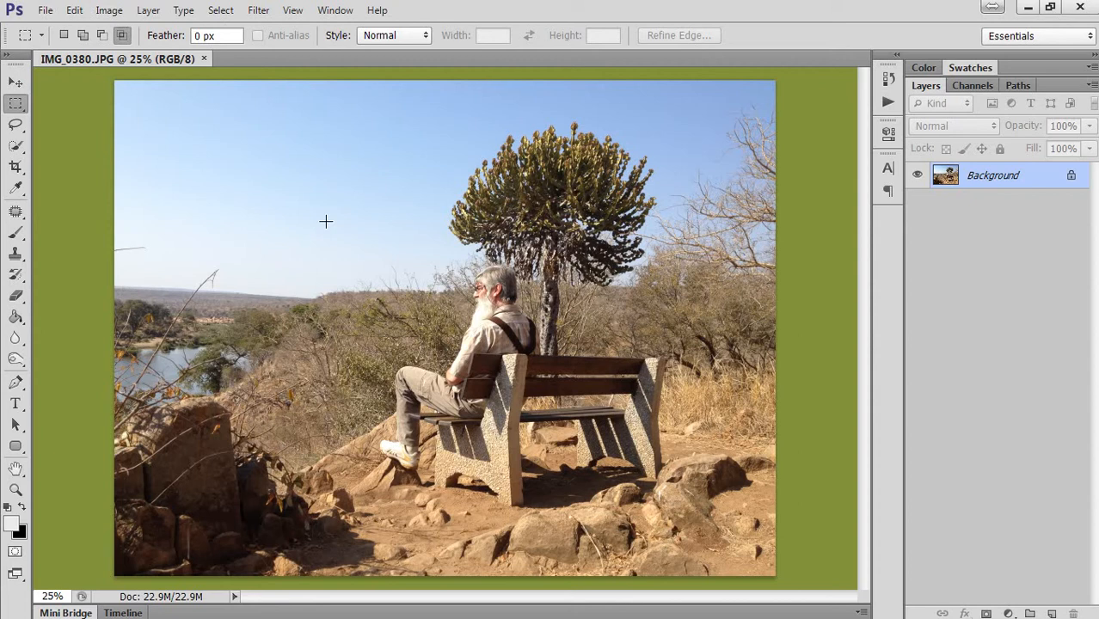
# Resize the photo to a width of 400 pixels with constrained proportions and display it at 100%
pyautogui.click(109, 12)
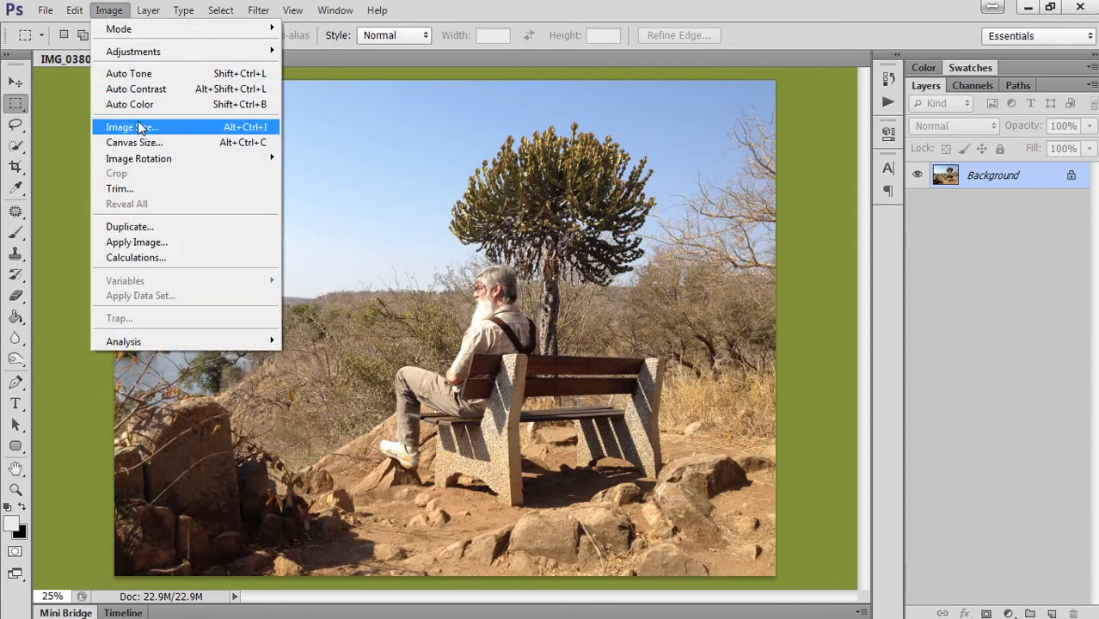
pyautogui.click(137, 126)
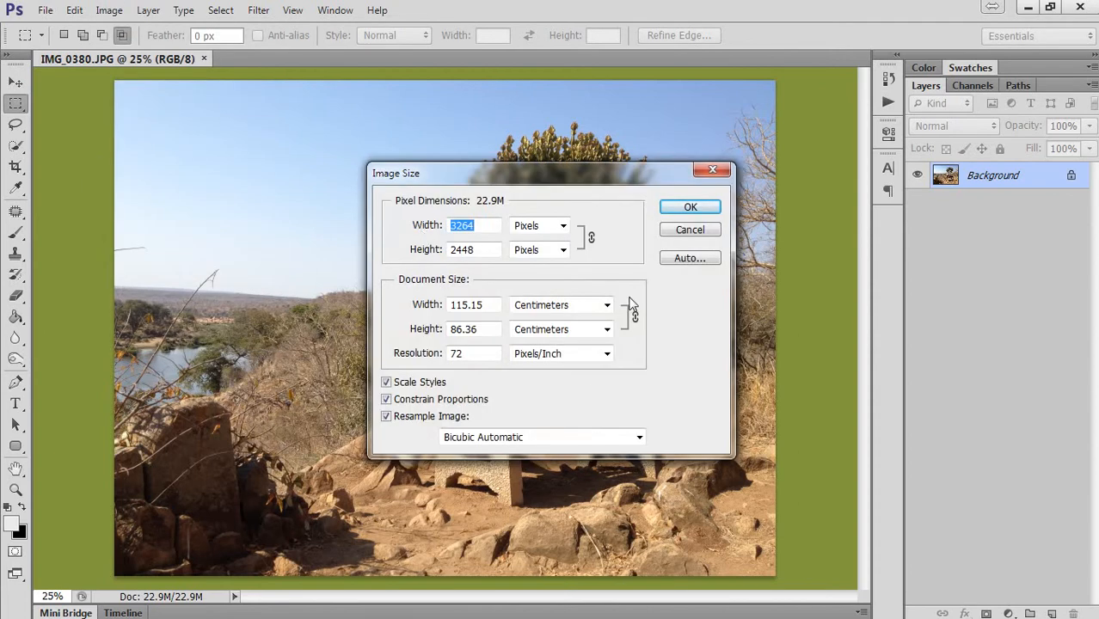
pyautogui.click(498, 228)
pyautogui.click(423, 226)
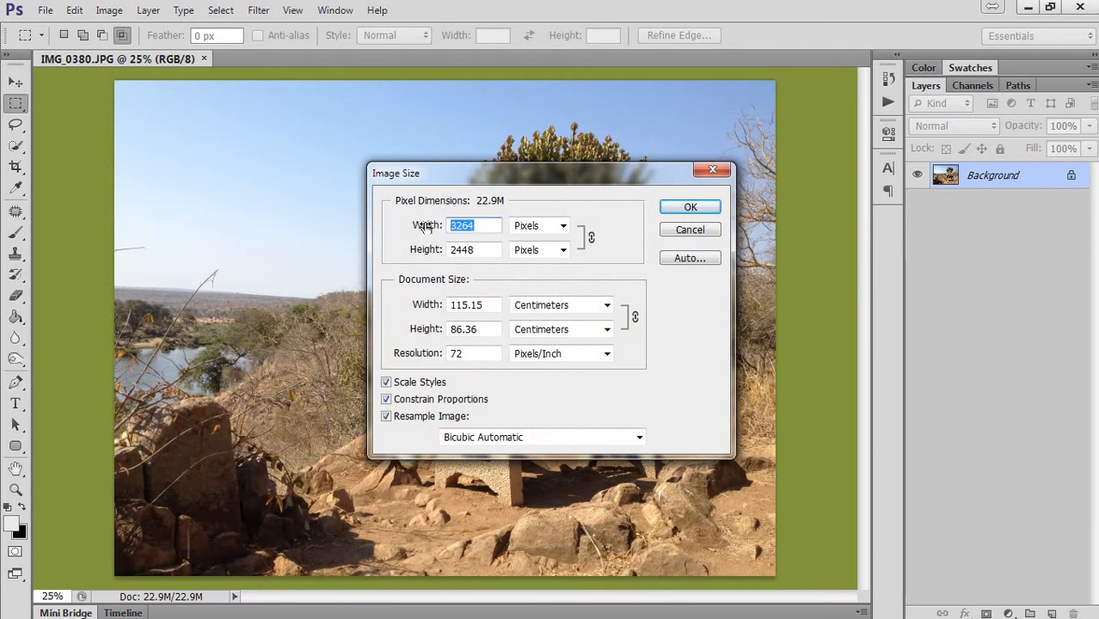
pyautogui.write('400')
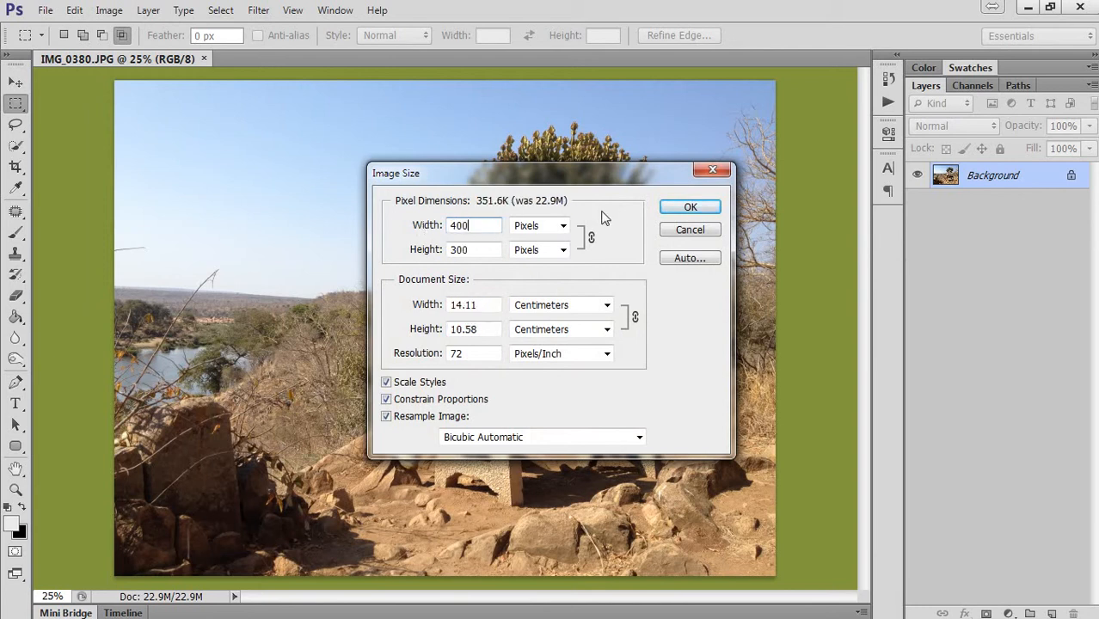
pyautogui.click(690, 207)
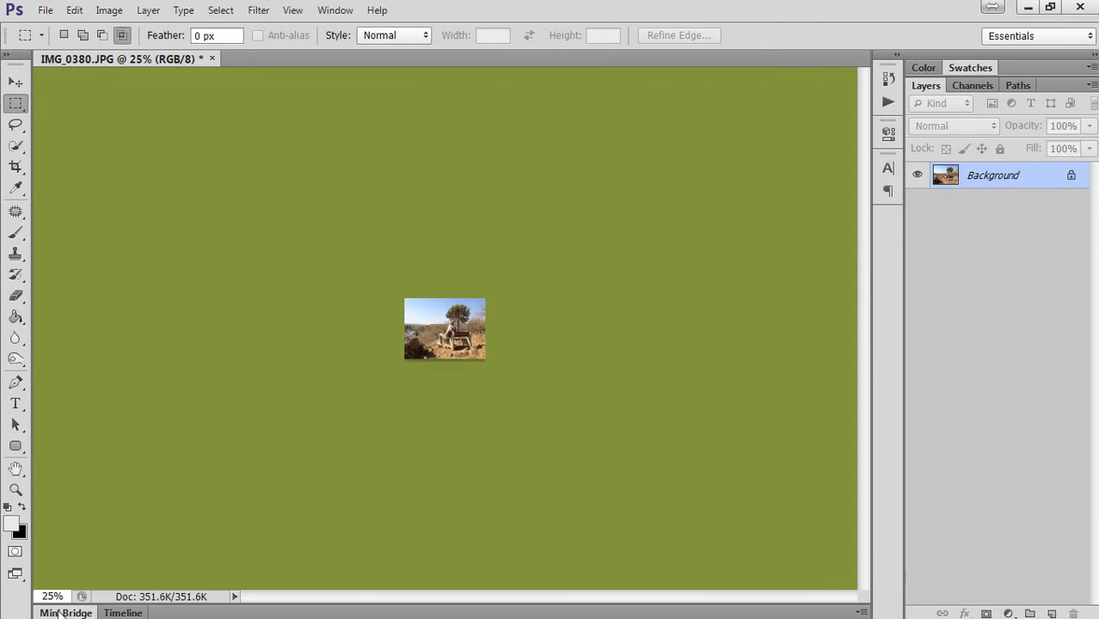
pyautogui.click(51, 596)
pyautogui.write('100')
pyautogui.press('Return')
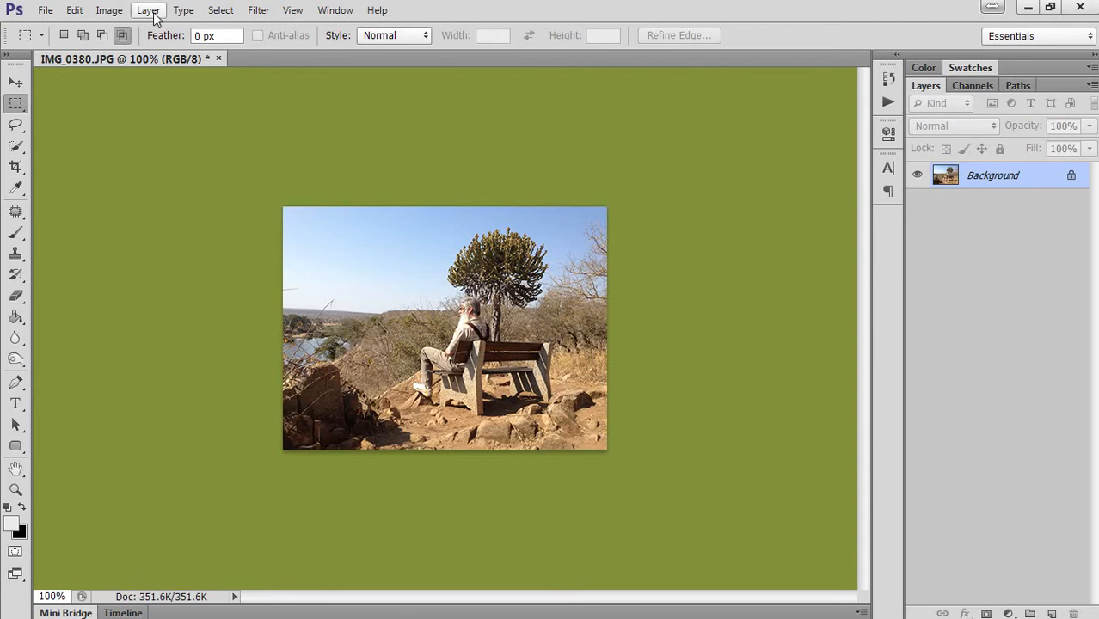
# Prepare a Save for Web export of the resized photo, trying High JPEG quality before choosing Medium
pyautogui.click(43, 12)
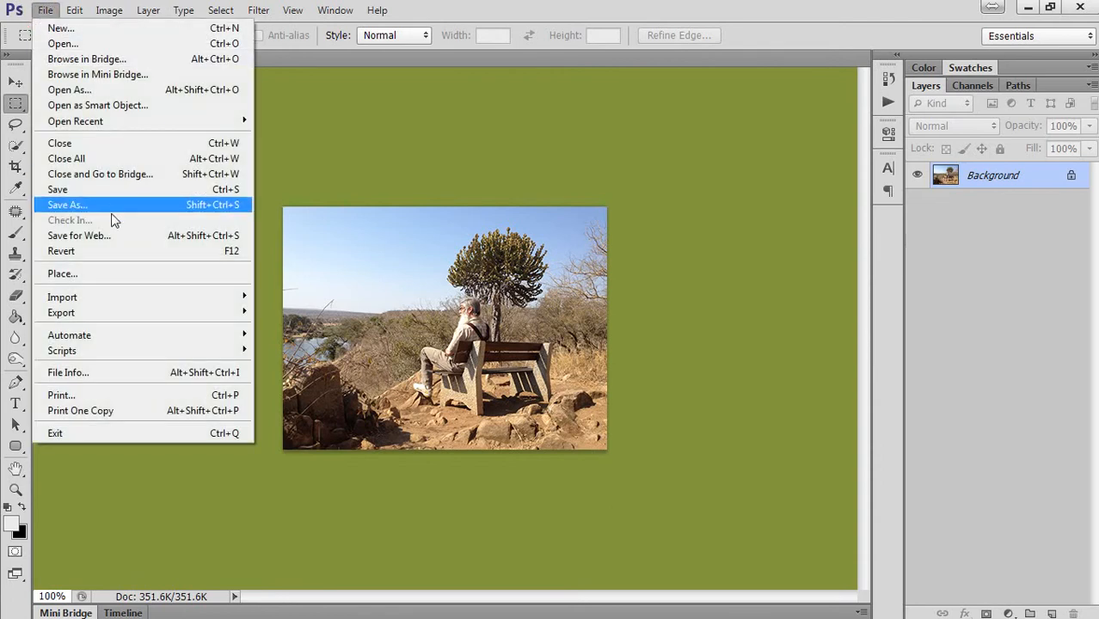
pyautogui.click(87, 236)
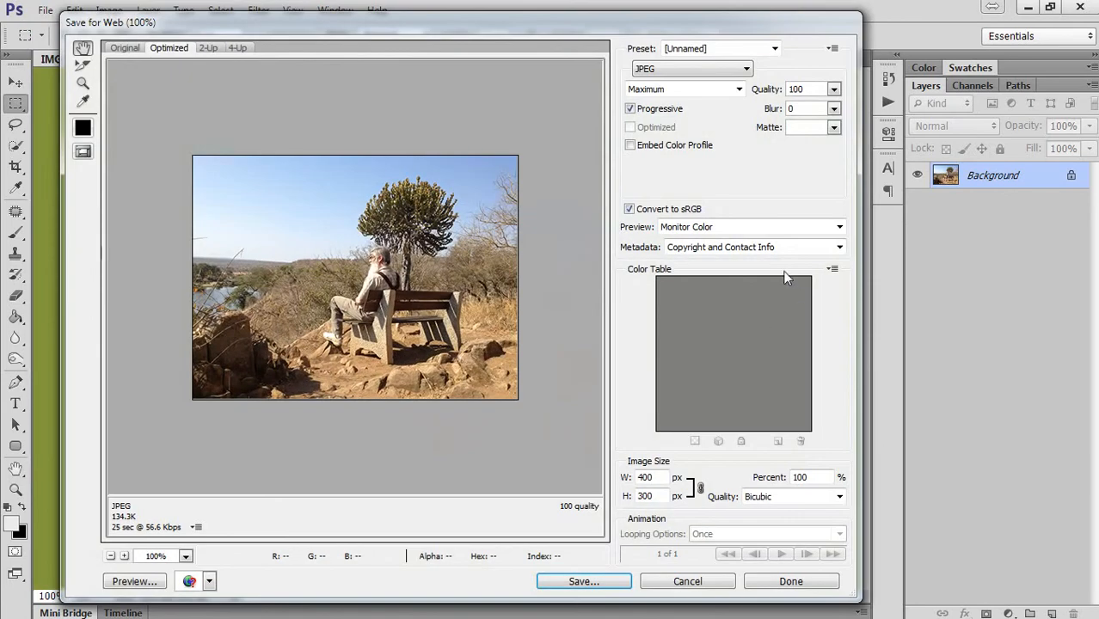
pyautogui.click(666, 90)
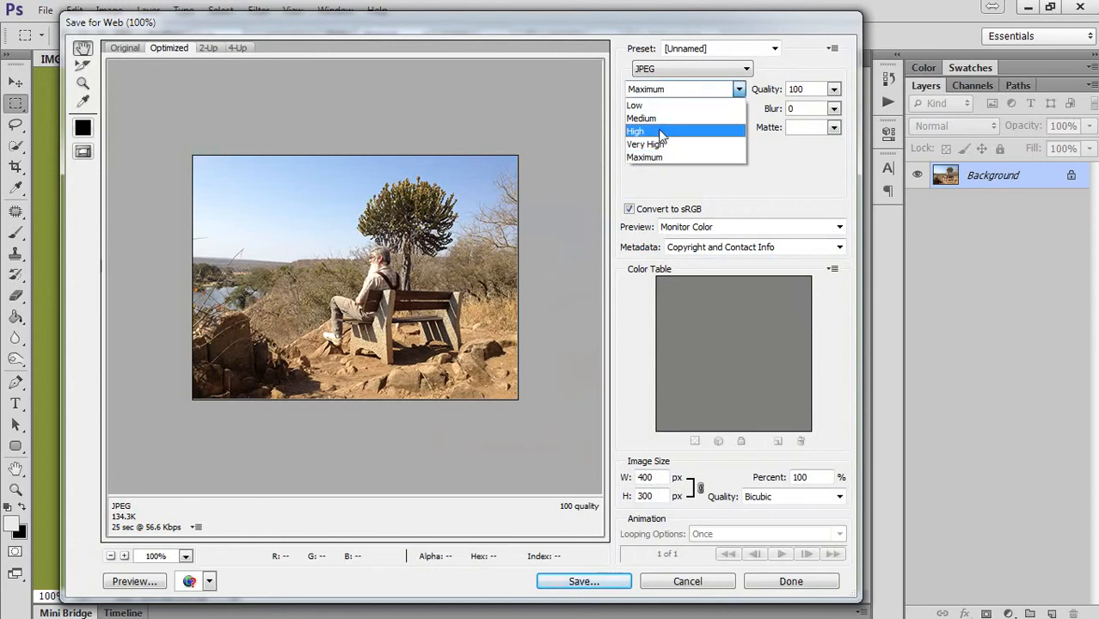
pyautogui.click(659, 132)
pyautogui.click(640, 91)
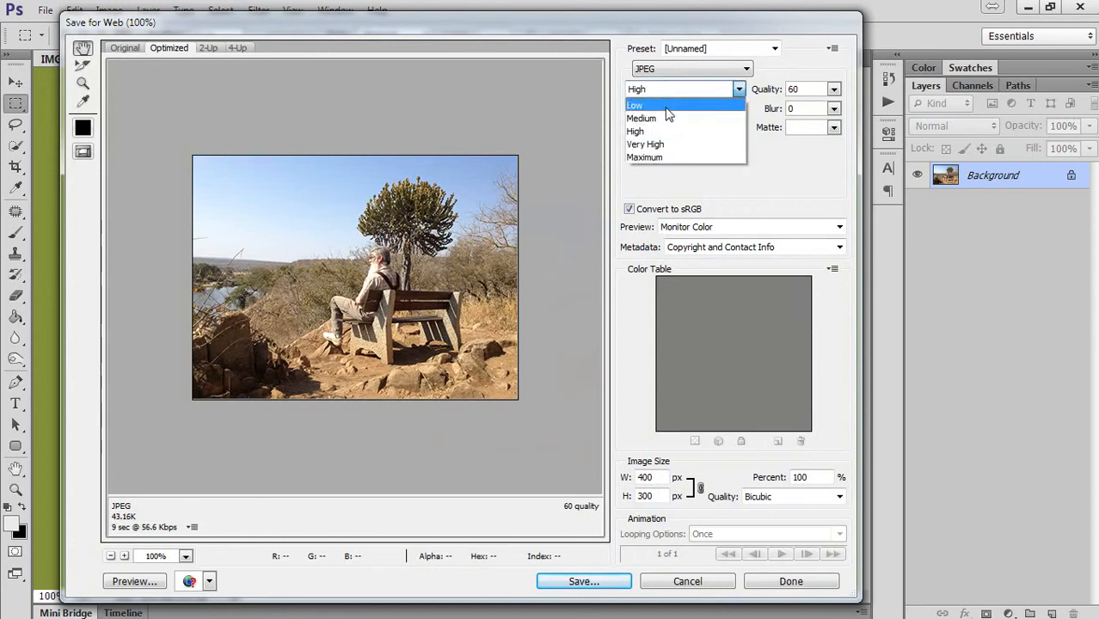
pyautogui.click(641, 131)
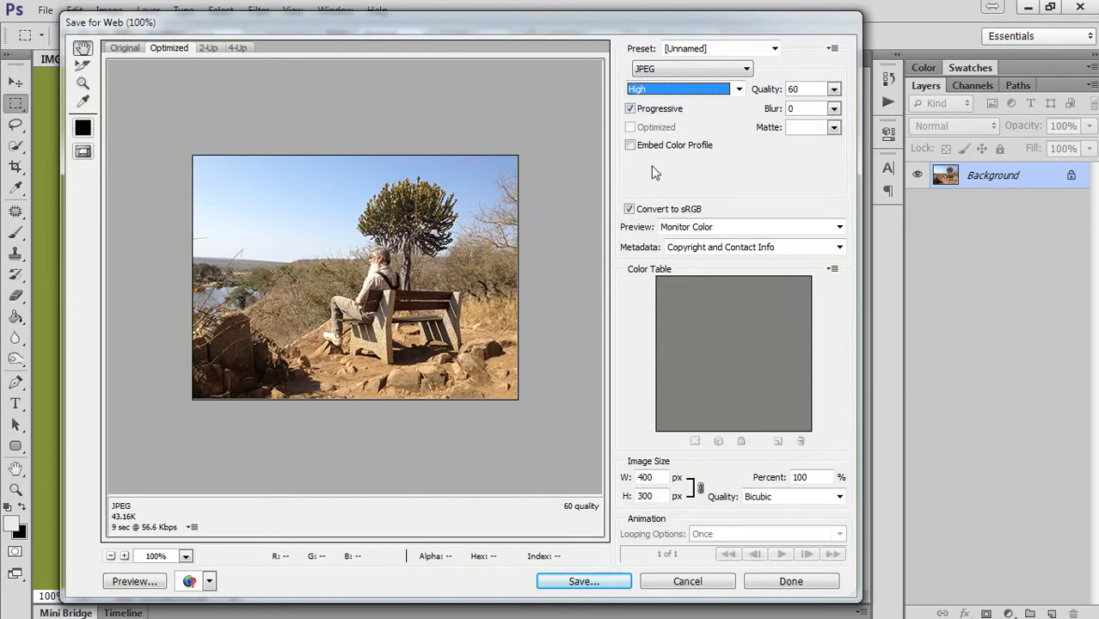
pyautogui.click(683, 88)
pyautogui.click(674, 115)
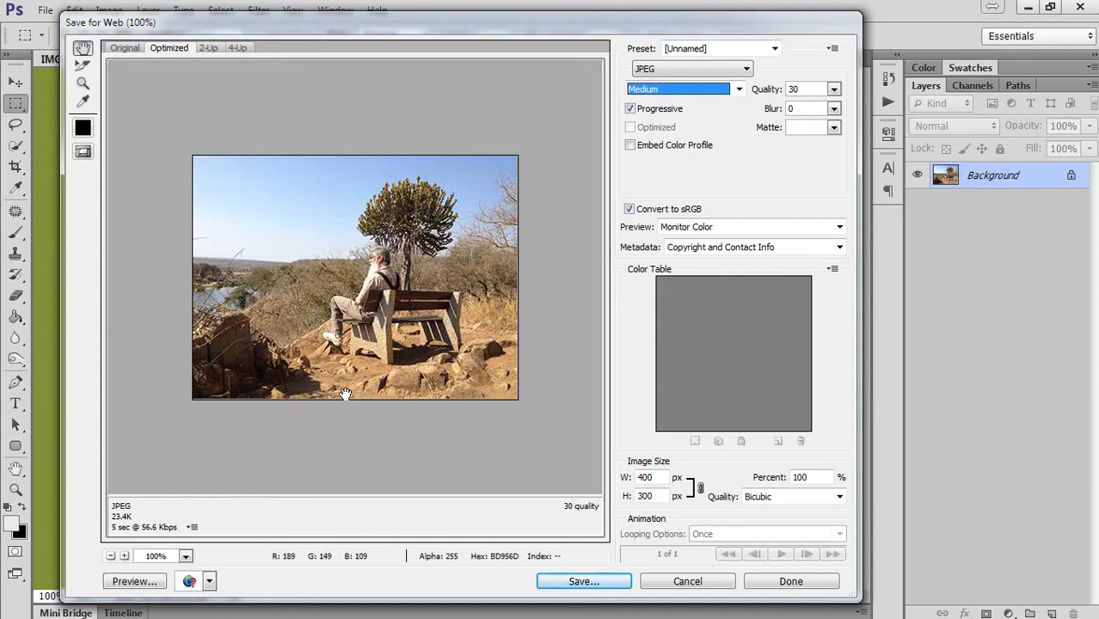
# Save the optimized image to the Desktop under the file name demo
pyautogui.click(582, 582)
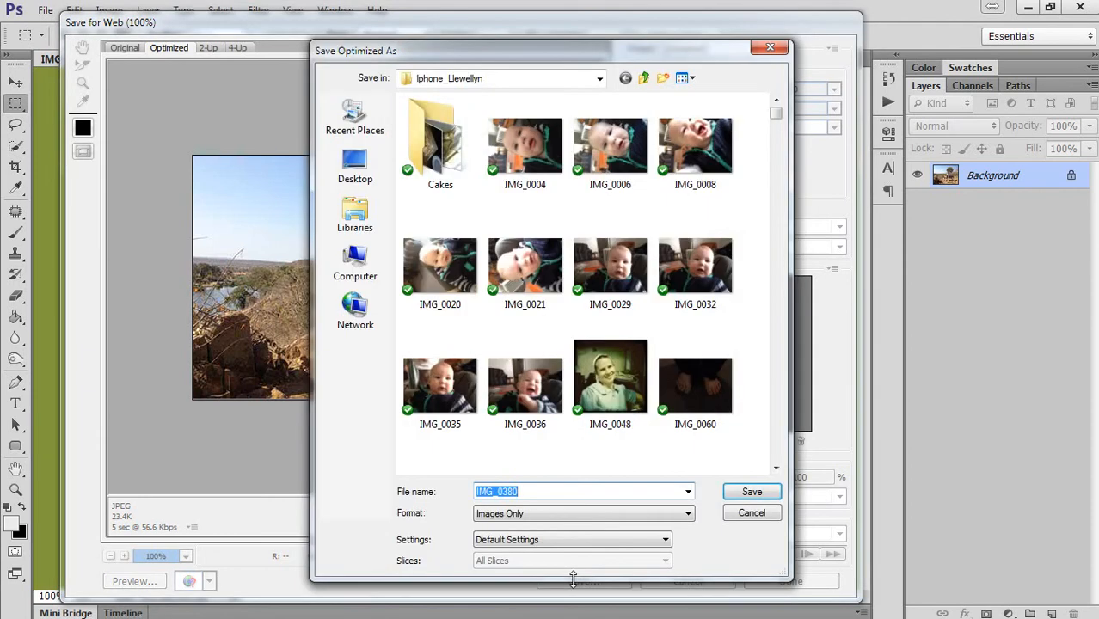
pyautogui.click(356, 176)
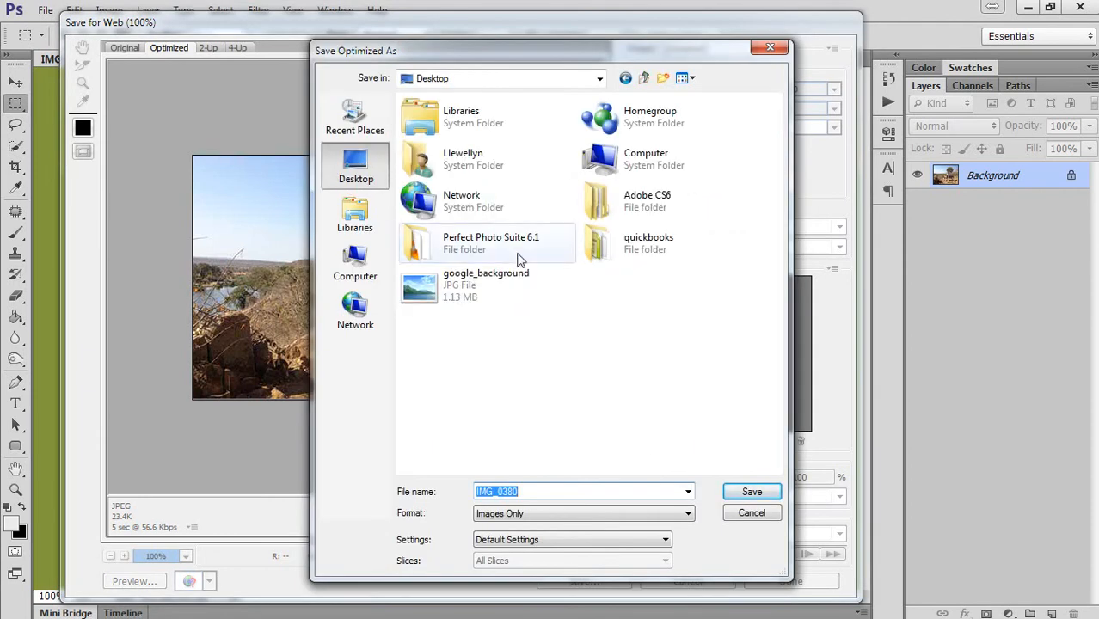
pyautogui.moveTo(535, 491); pyautogui.dragTo(468, 491)
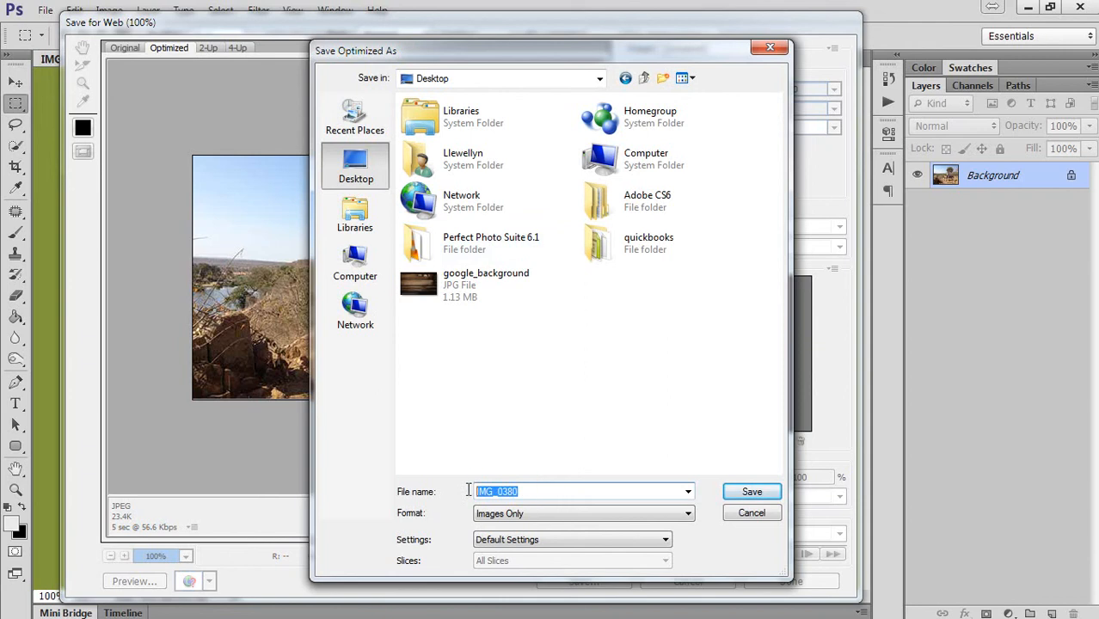
pyautogui.write('d')
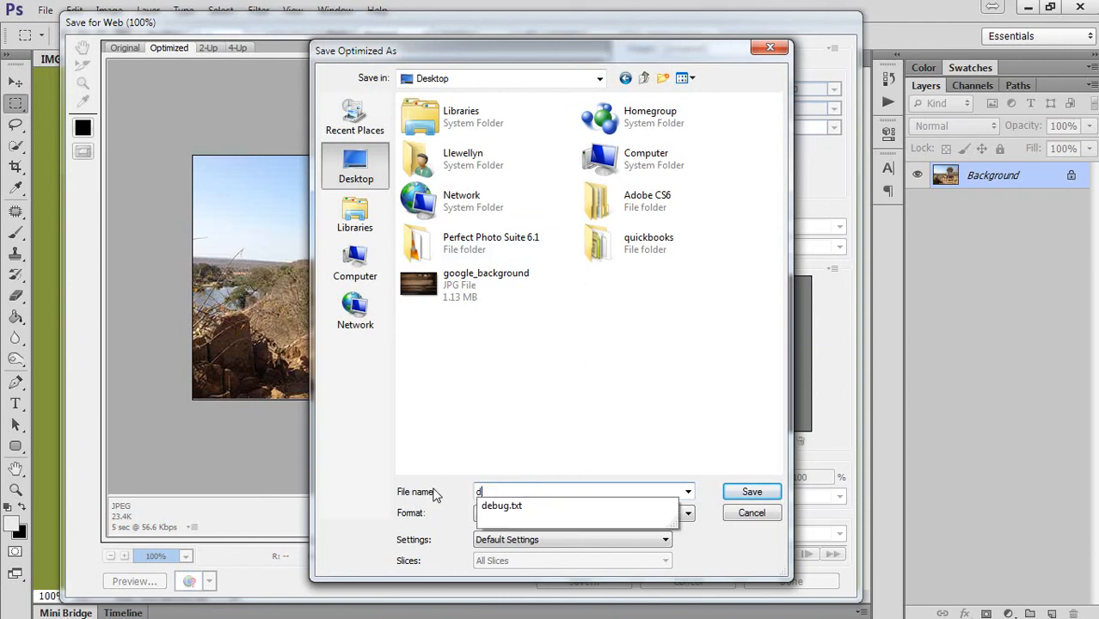
pyautogui.write('emo')
pyautogui.click(752, 491)
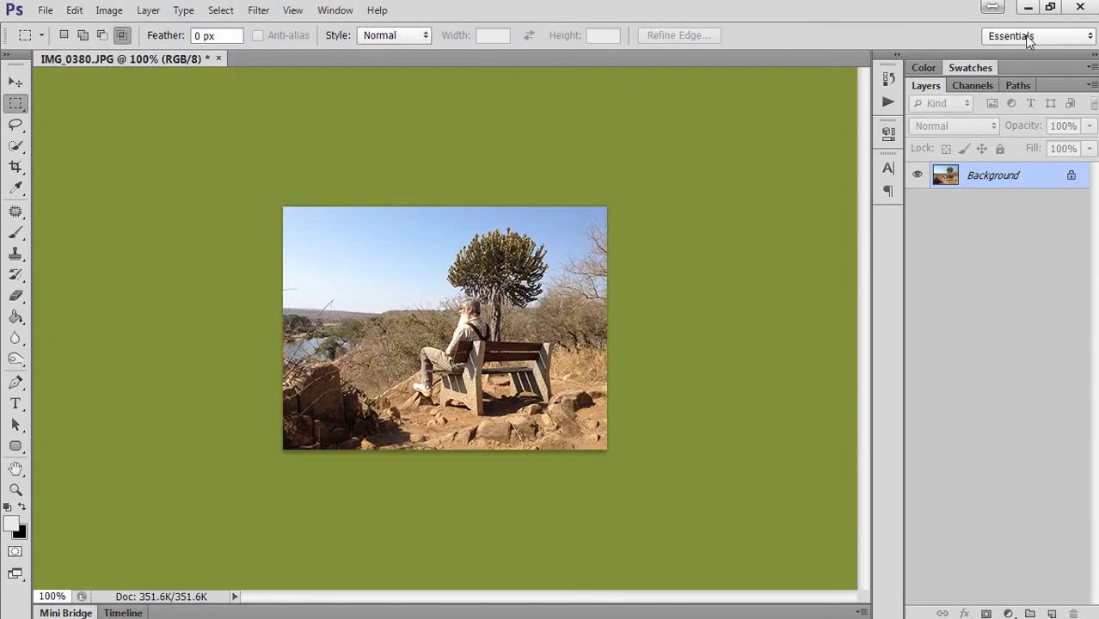